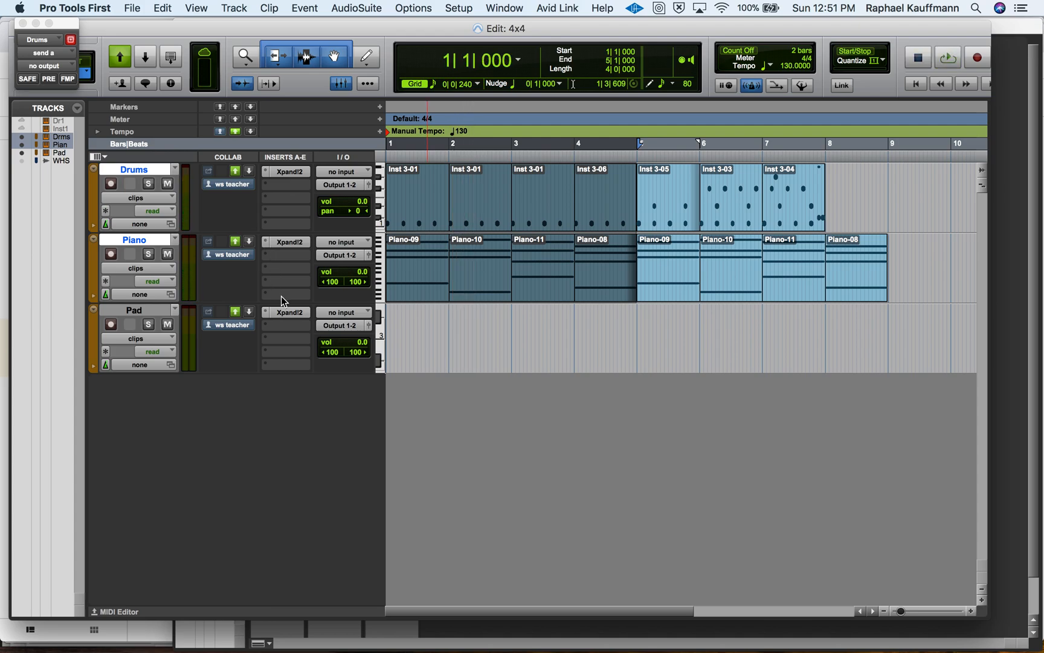
# Open the Pad track's Xpand!2 instrument and look through its preset categories, including 08 Percussive.
pyautogui.click(154, 314)
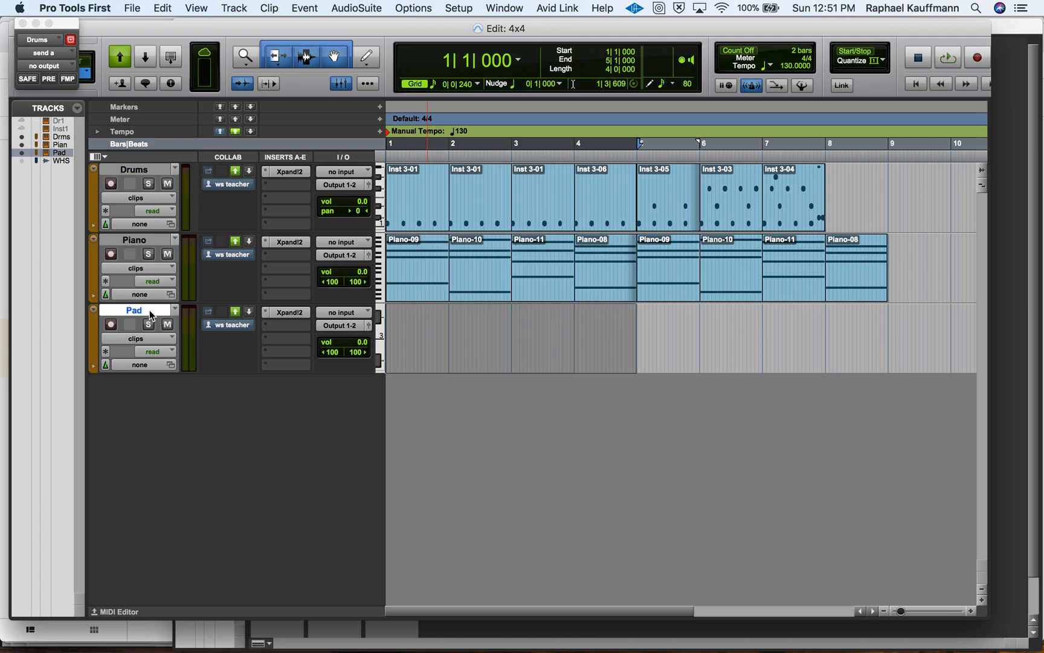
pyautogui.click(290, 312)
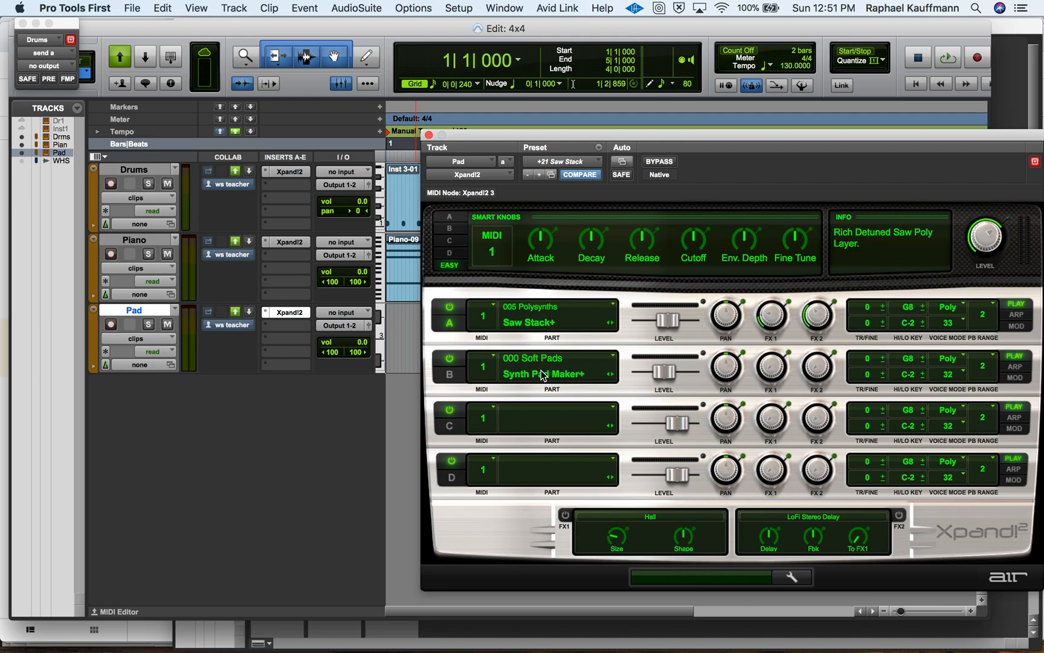
pyautogui.click(564, 162)
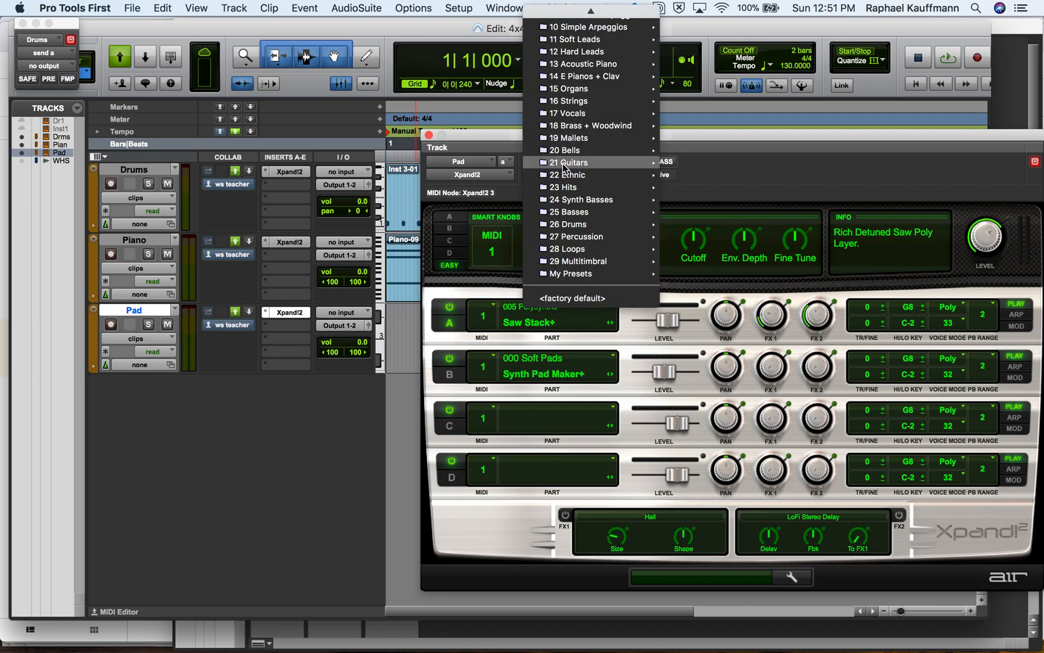
pyautogui.scroll(4, 574, 115)
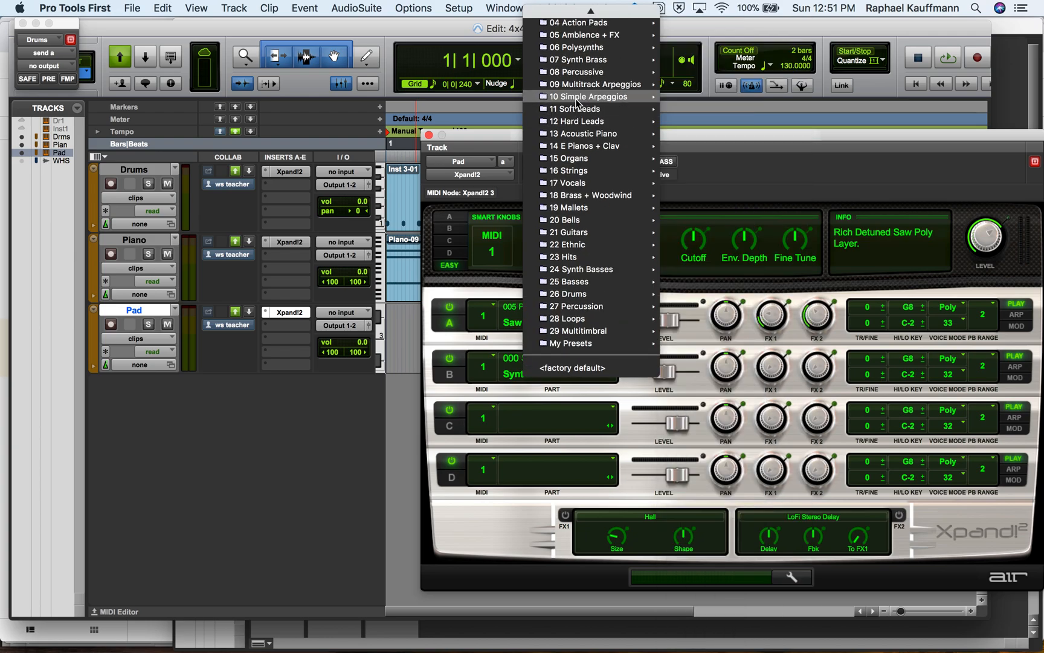
pyautogui.moveTo(577, 104)
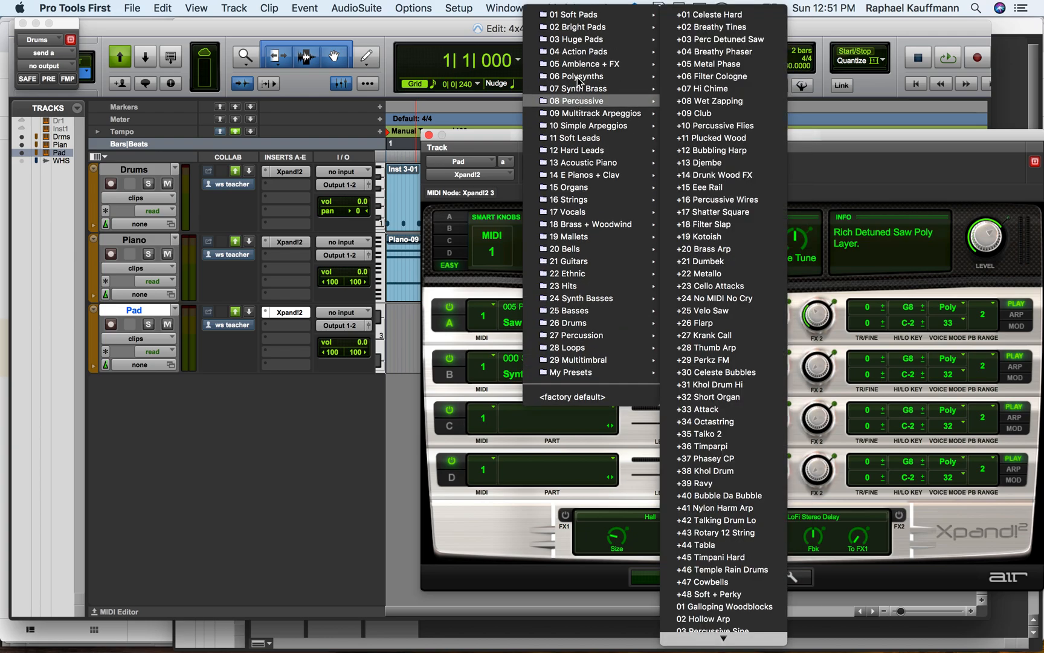
pyautogui.moveTo(583, 78)
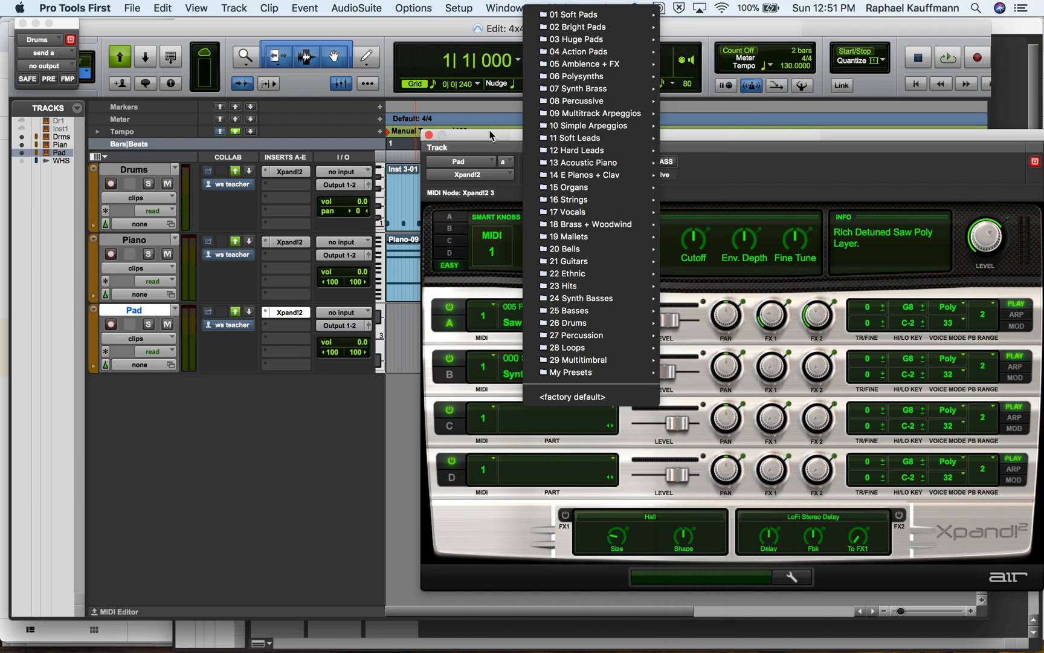
pyautogui.click(490, 136)
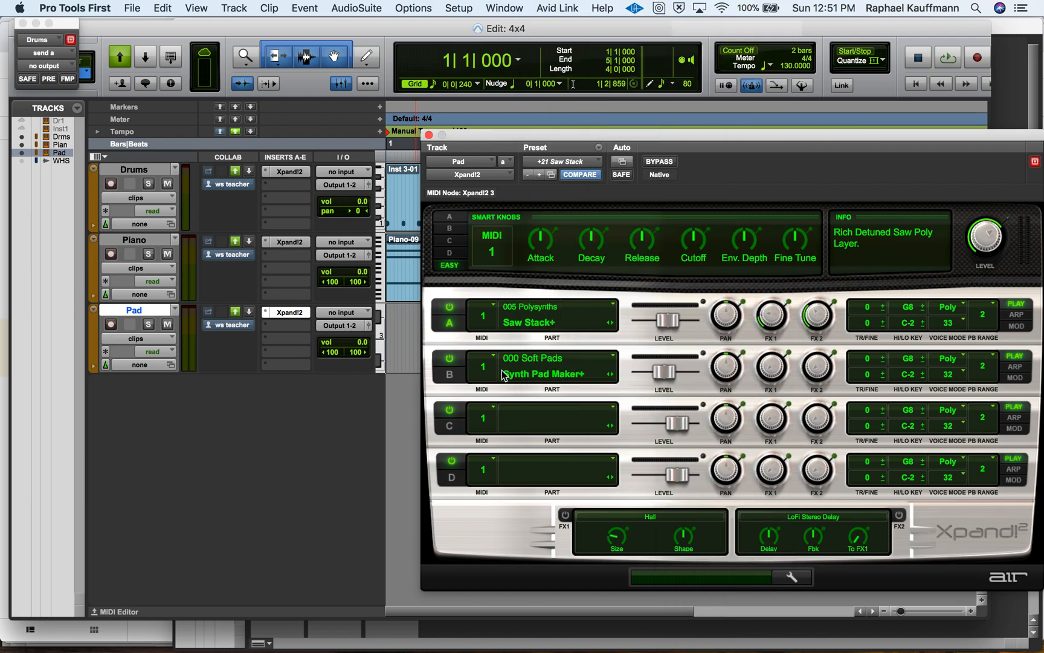
# Look through the 003 Pad Layers and 000 Soft Pads sounds for Xpand!2 part C and close the instrument.
pyautogui.click(540, 426)
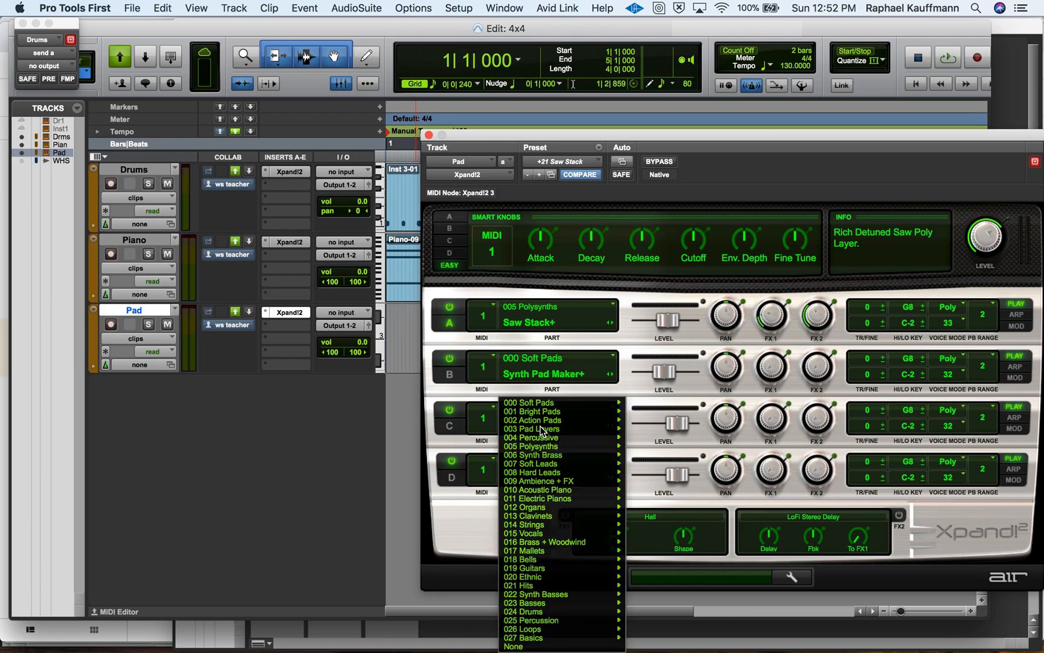
pyautogui.moveTo(534, 426)
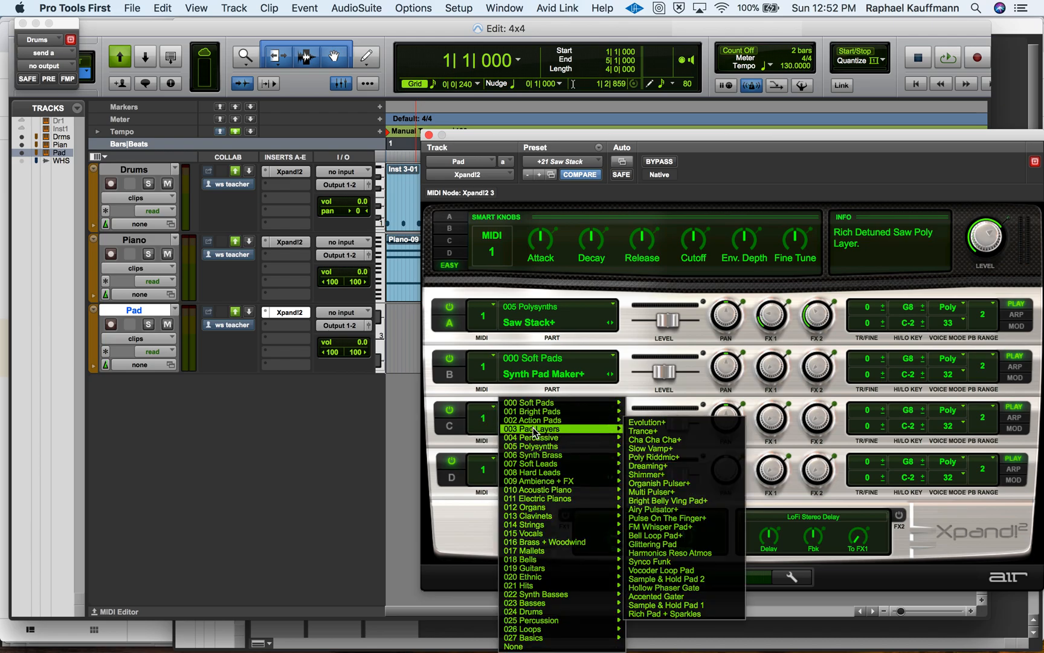
pyautogui.moveTo(536, 405)
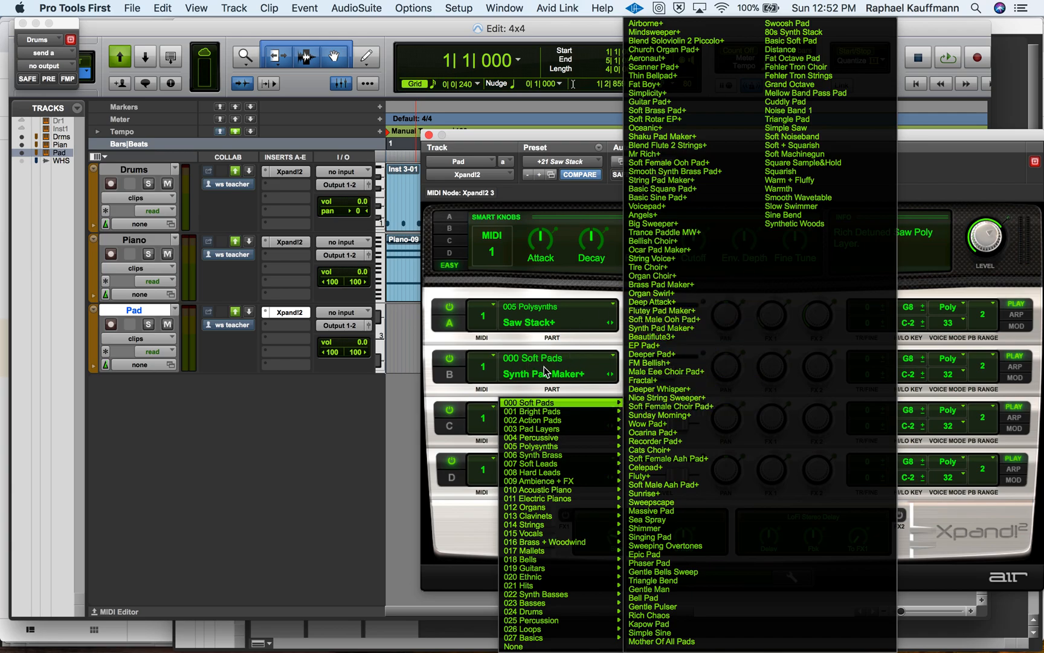
pyautogui.click(429, 391)
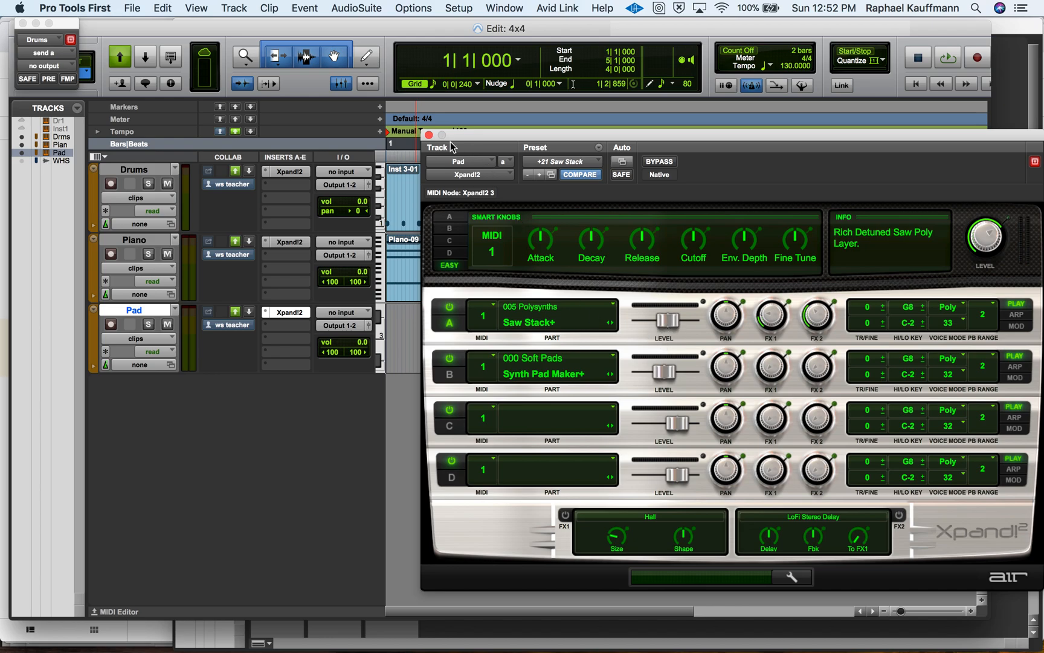
pyautogui.click(429, 135)
# Copy the first four Piano clips, bars 1 to 4, to the Pad track starting at bar 1.
pyautogui.click(427, 286)
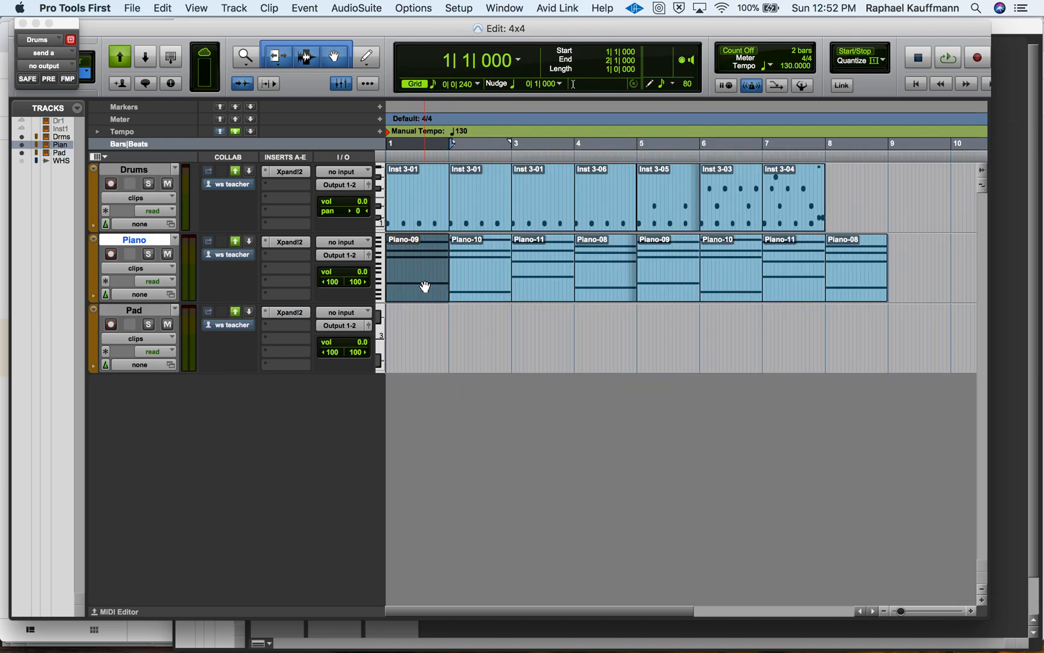
pyautogui.keyDown('shift'); pyautogui.click(488, 292); pyautogui.keyUp('shift')
pyautogui.keyDown('shift'); pyautogui.click(544, 294); pyautogui.keyUp('shift')
pyautogui.keyDown('shift'); pyautogui.click(599, 295); pyautogui.keyUp('shift')
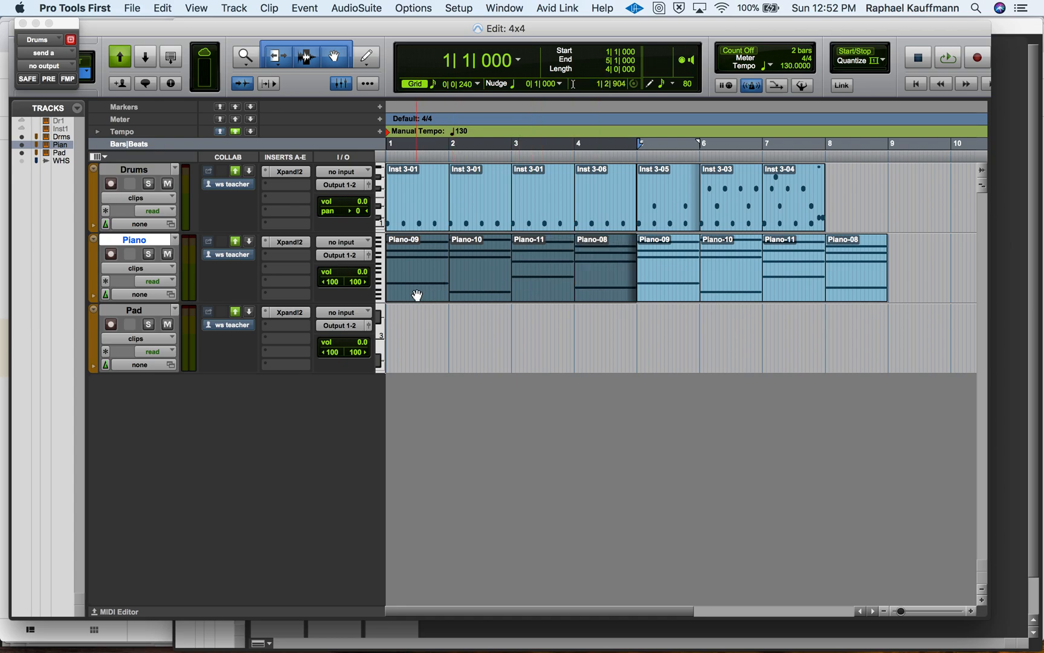
pyautogui.click(411, 327)
pyautogui.press('Return')
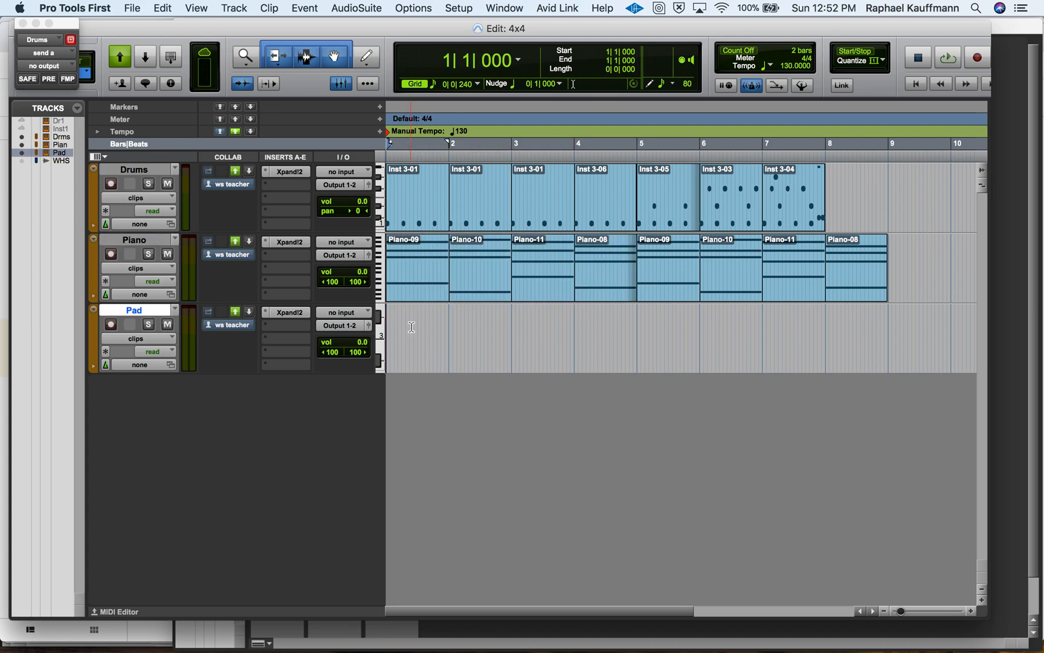
pyautogui.press('super+v')
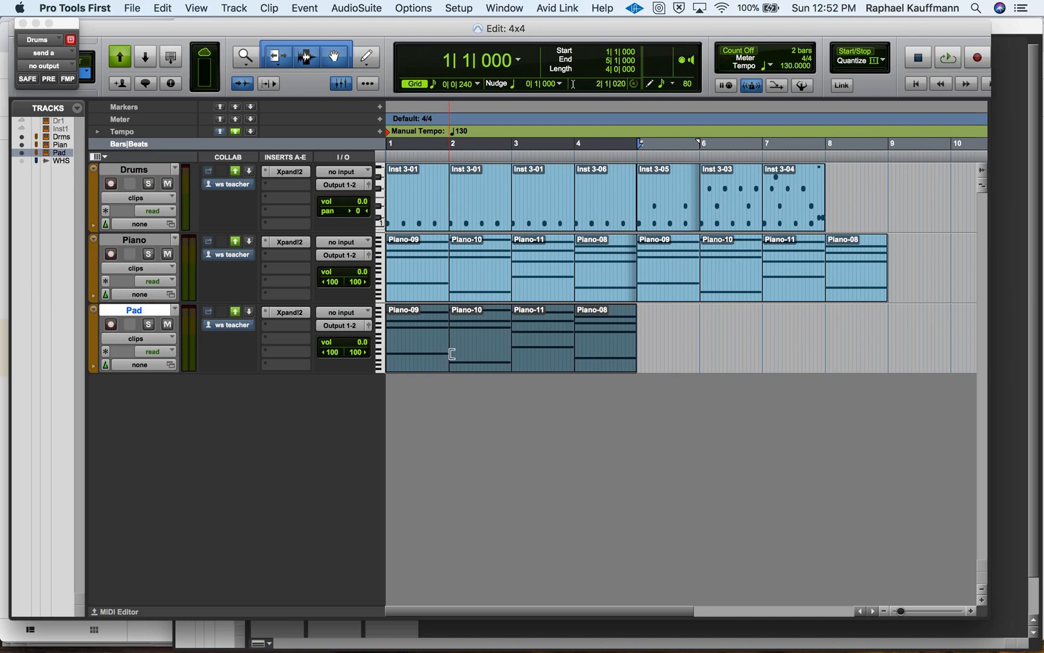
# Mute the Piano and Drums tracks and play the Pad track on its own.
pyautogui.click(168, 254)
pyautogui.click(168, 184)
pyautogui.press('space')
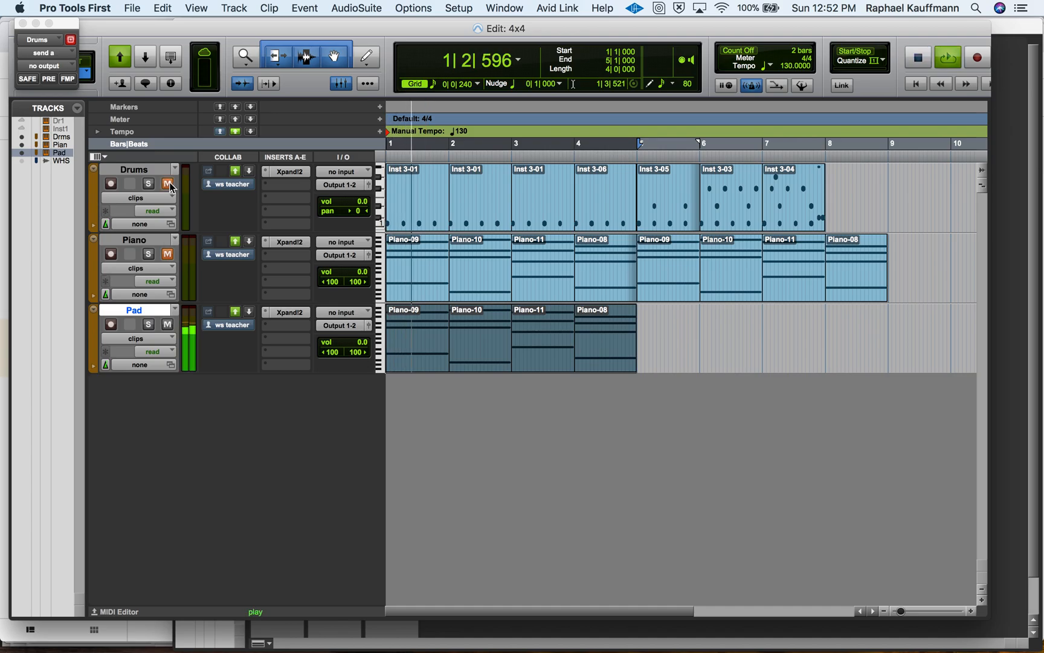
pyautogui.press('space')
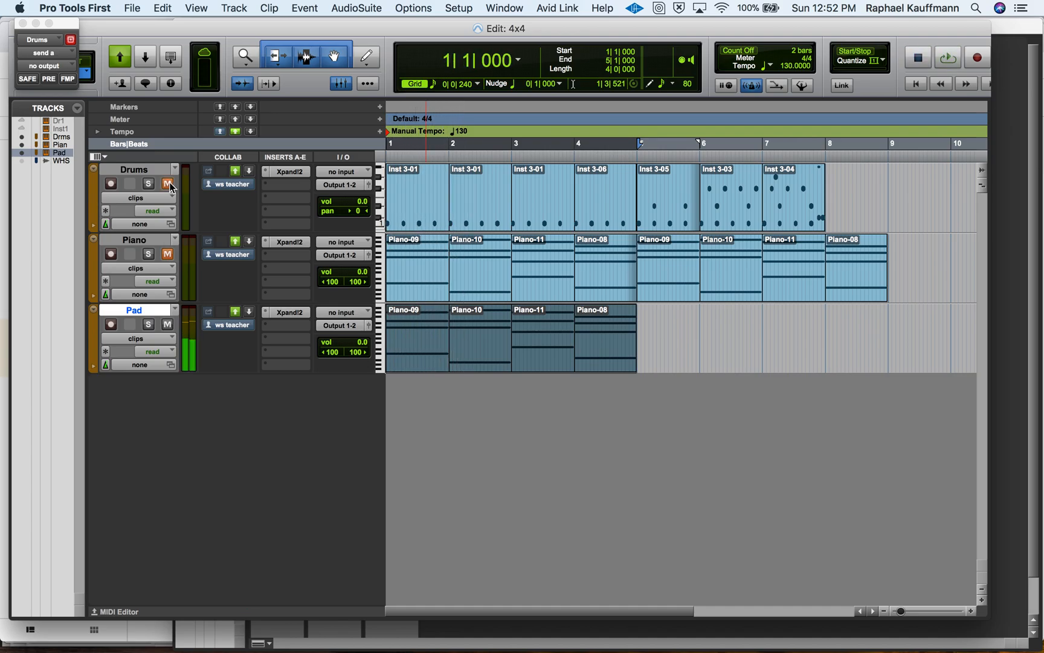
pyautogui.press('super+equal')
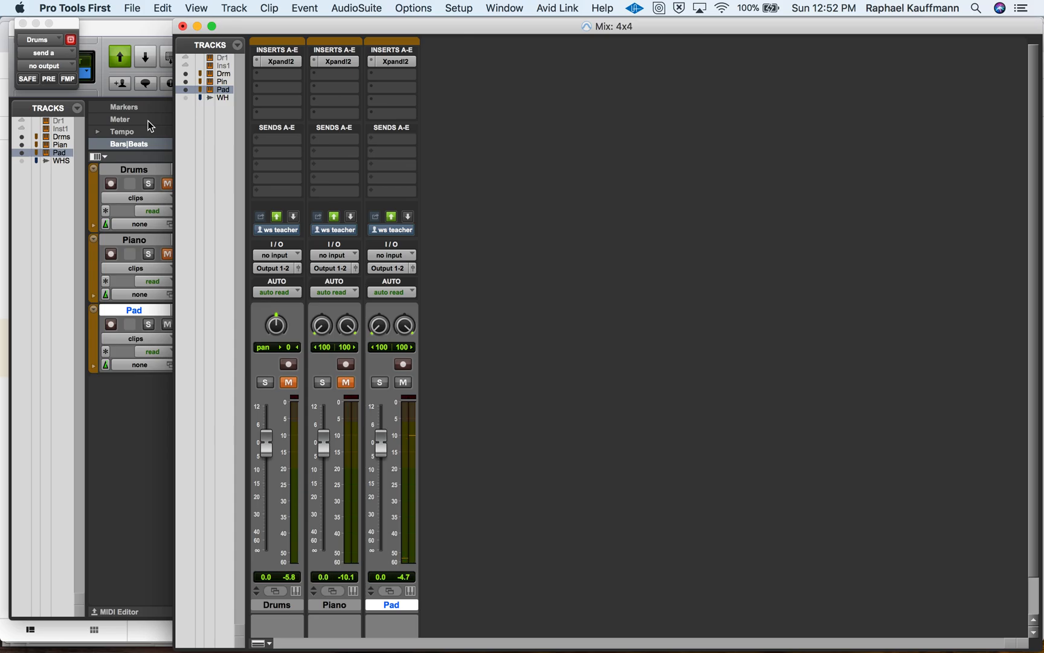
pyautogui.press('super+equal')
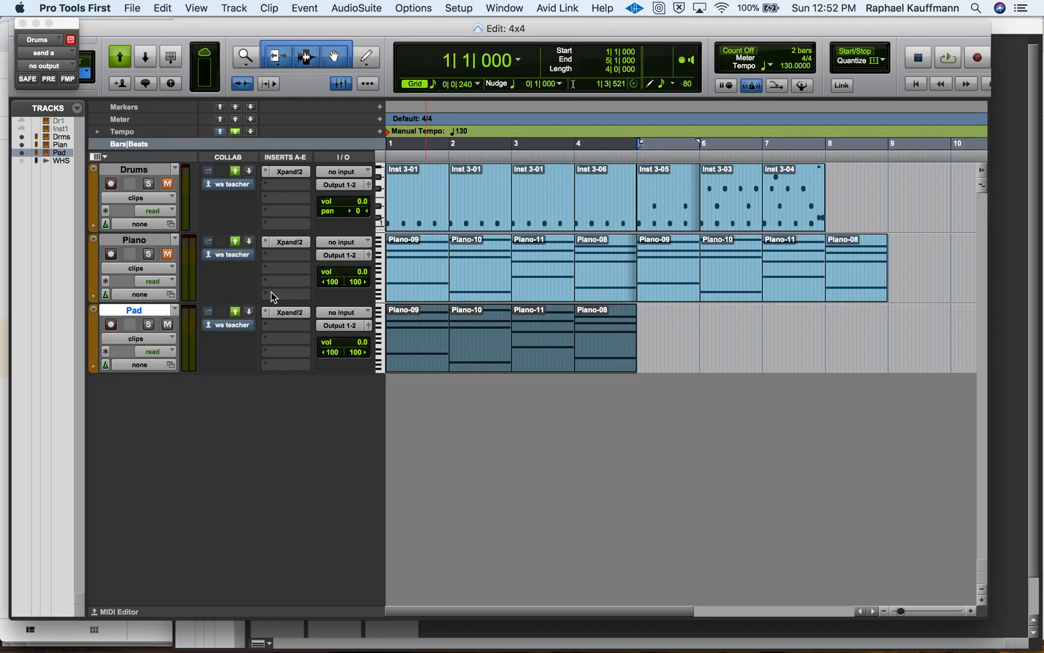
# Delete the lowest note of each of the four Pad chords in the MIDI Editor and close the editor.
pyautogui.doubleClick(418, 367)
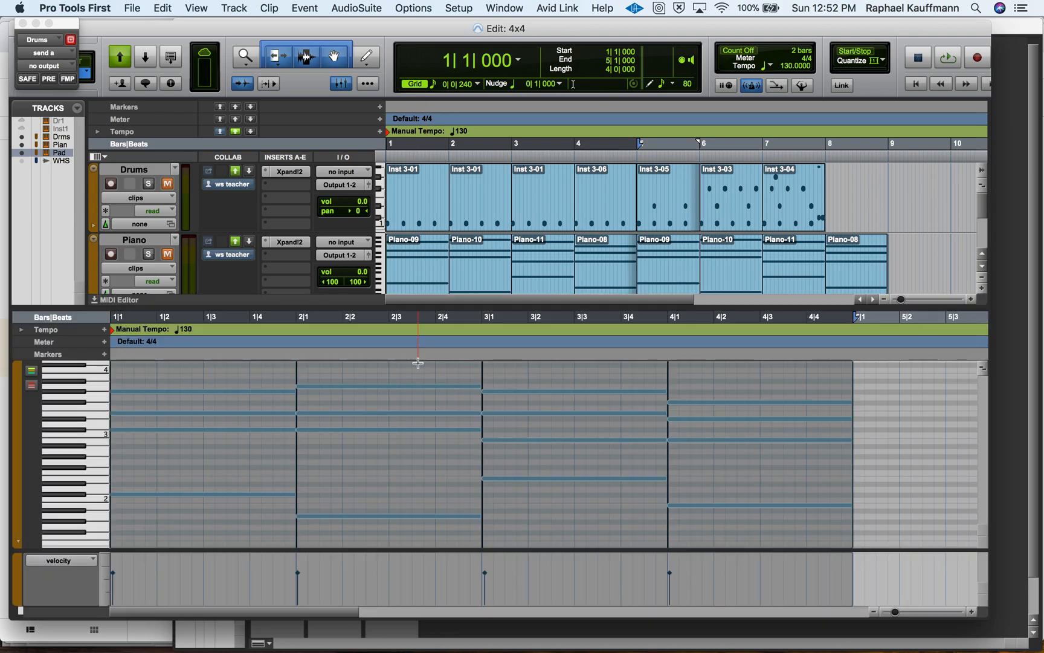
pyautogui.click(265, 501)
pyautogui.click(271, 496)
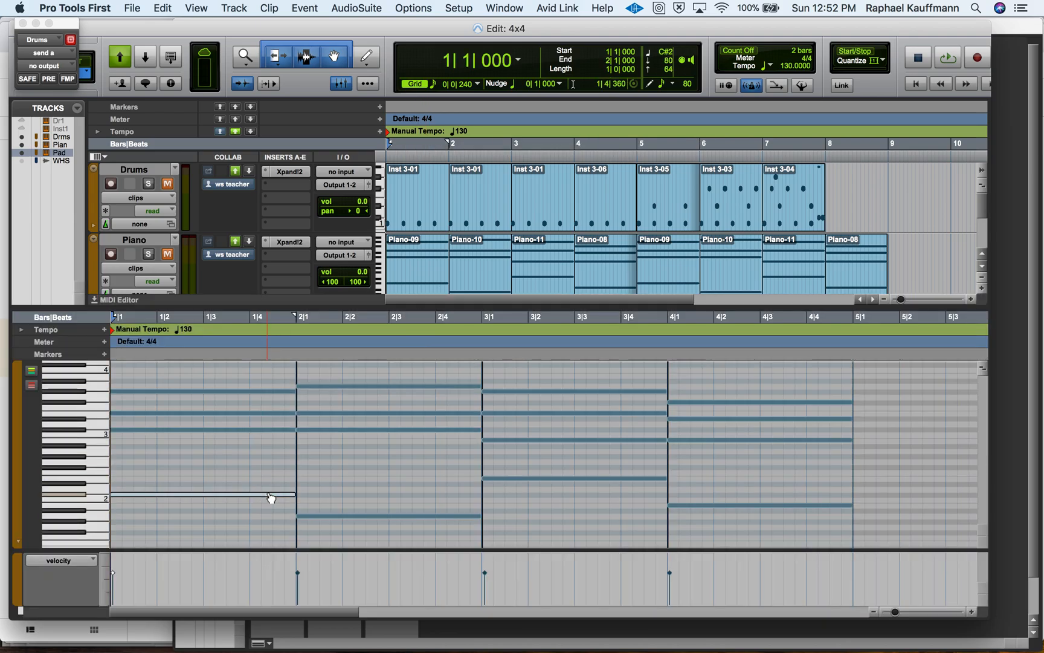
pyautogui.press('Delete')
pyautogui.click(349, 515)
pyautogui.press('Delete')
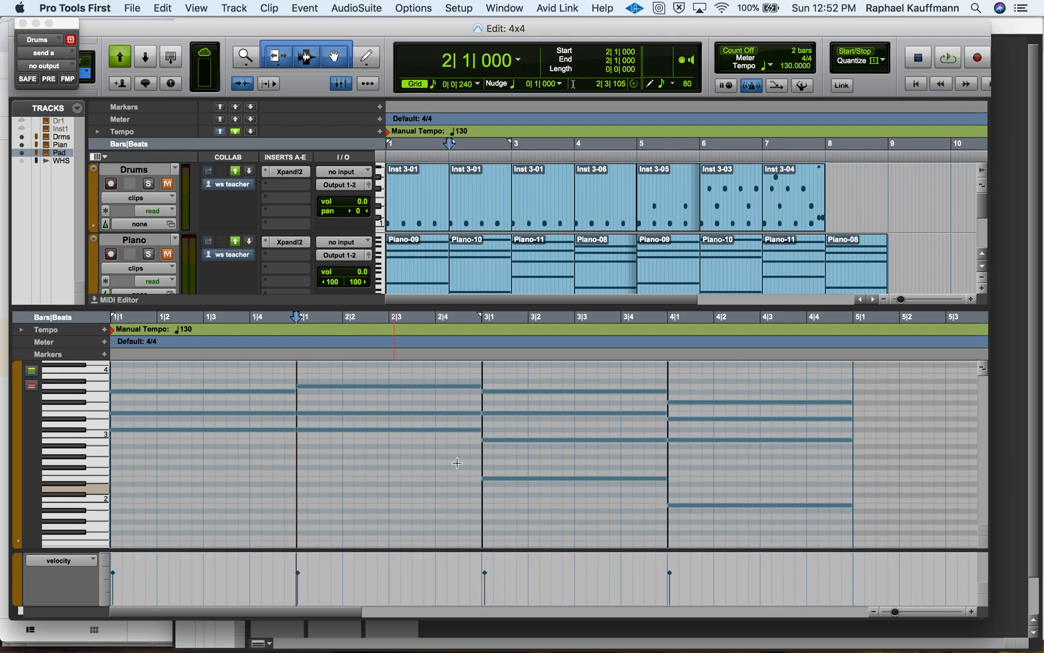
pyautogui.click(528, 478)
pyautogui.press('Delete')
pyautogui.click(702, 506)
pyautogui.press('Delete')
pyautogui.click(95, 300)
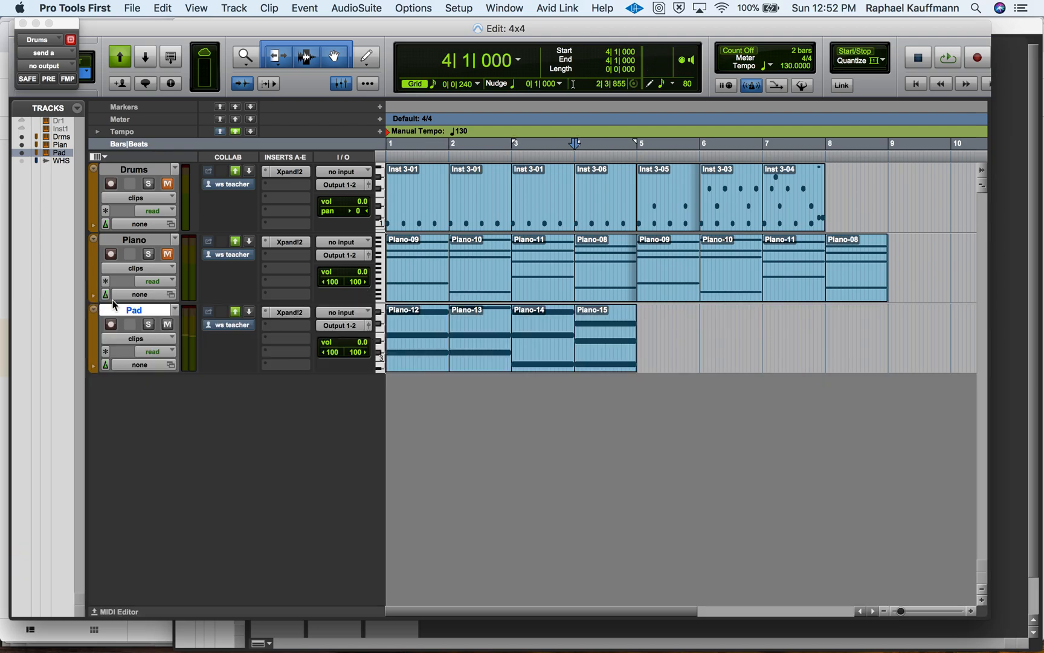
# Play the Pad chords and check the individual clips in bars 1 to 4, returning to the session start.
pyautogui.click(405, 363)
pyautogui.press('space')
pyautogui.press('space')
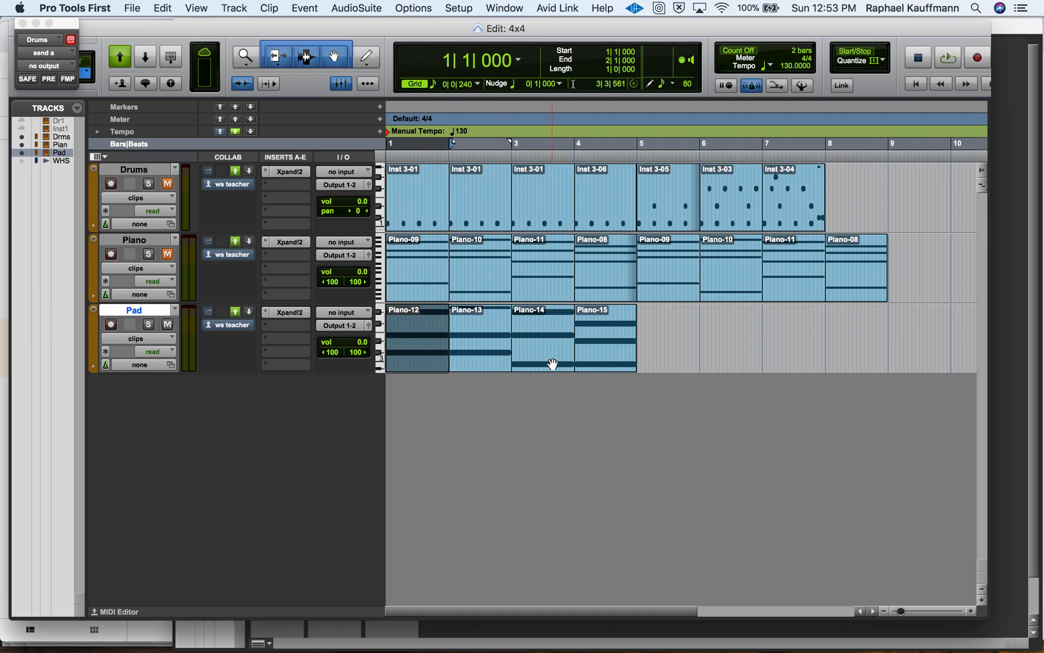
pyautogui.click(591, 363)
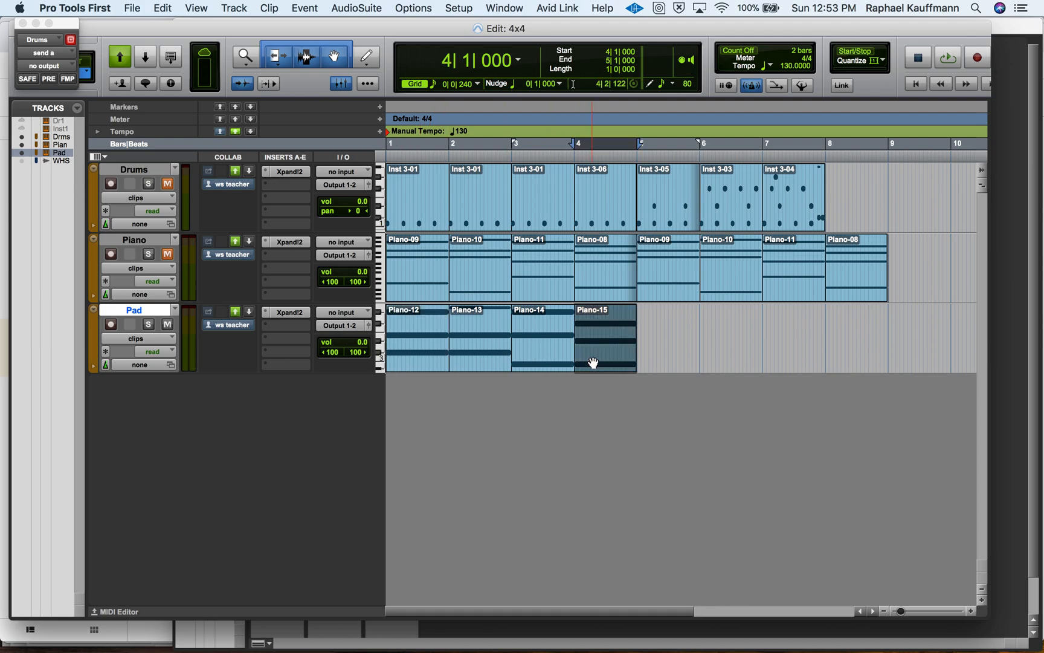
pyautogui.click(478, 353)
pyautogui.click(542, 360)
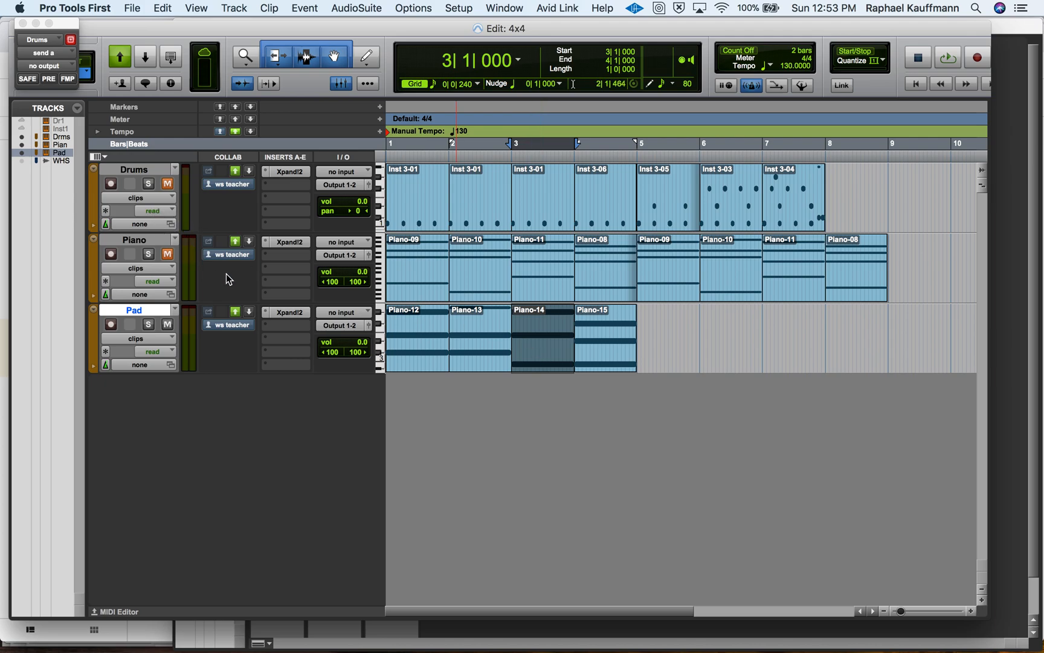
pyautogui.press('Return')
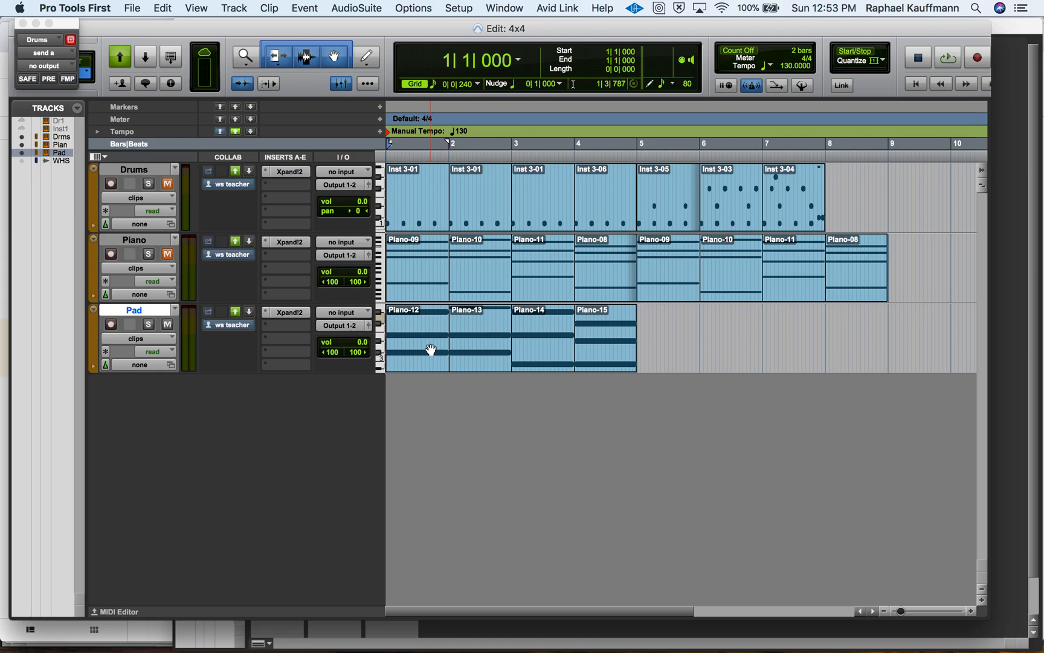
# Show the Mix window, select the Drums track and unmute it.
pyautogui.press('super+equal')
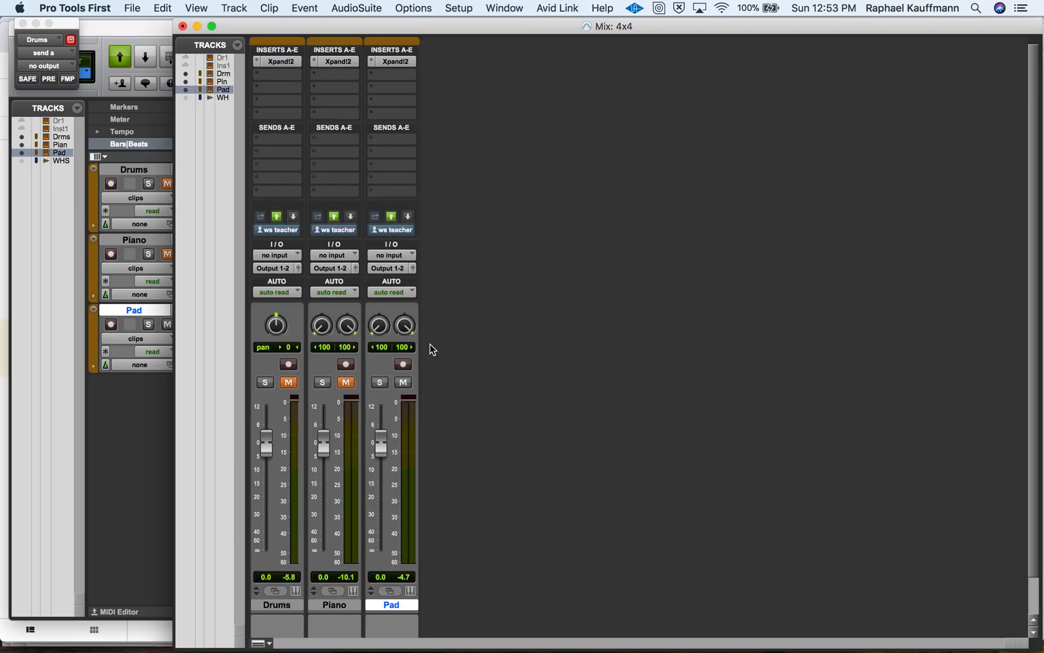
pyautogui.click(278, 606)
pyautogui.click(288, 383)
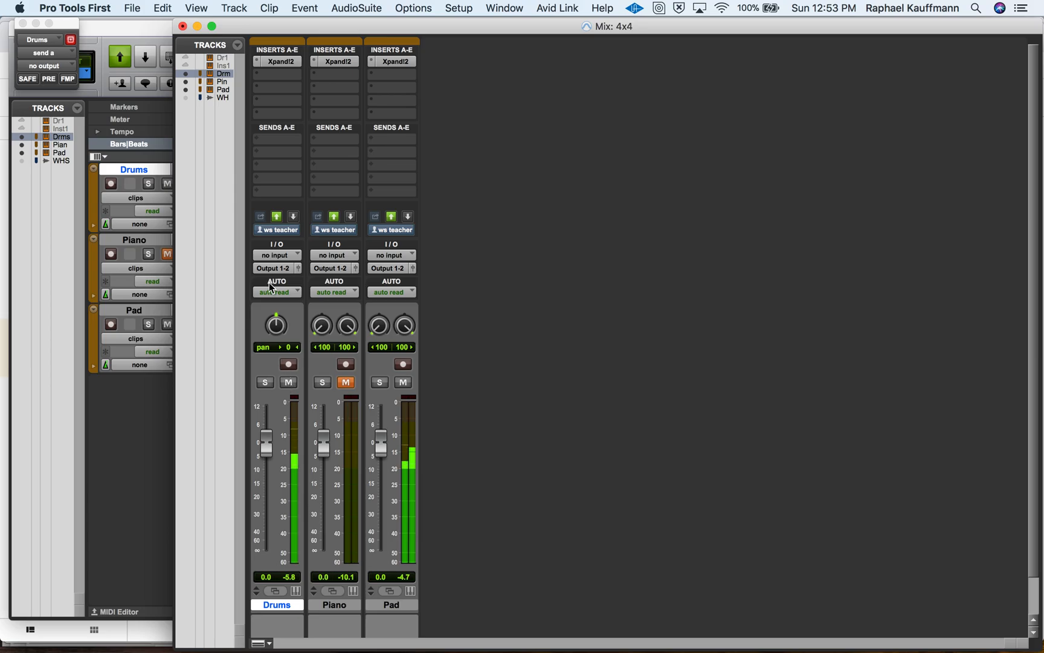
# Add a Bus 1 (Mono) send to the Drums track, set its level to -3.0 and make it pre-fader.
pyautogui.click(272, 140)
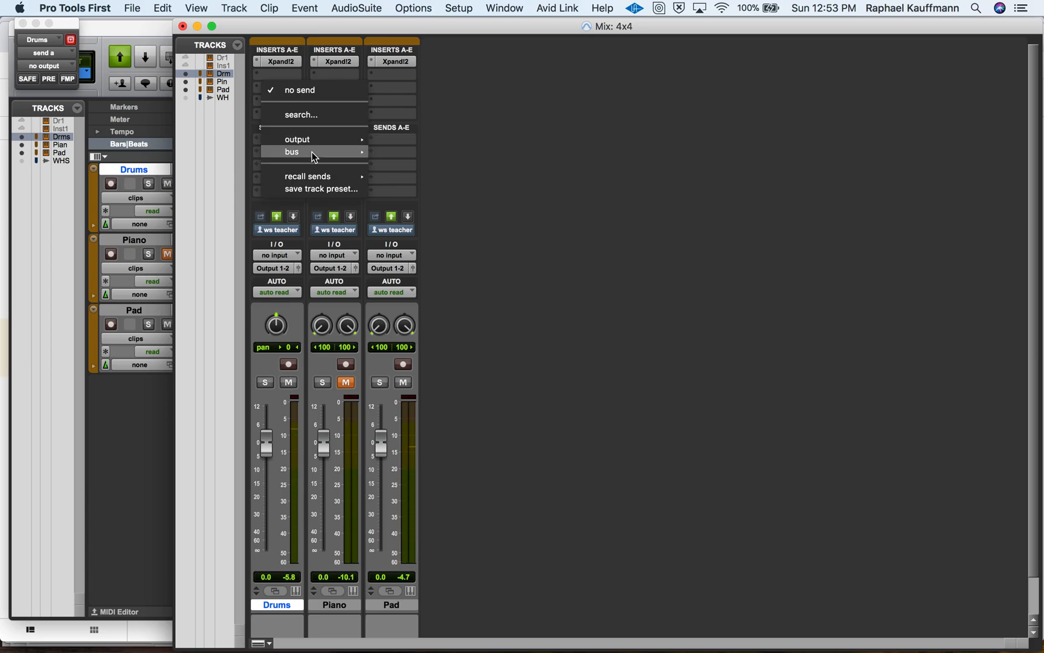
pyautogui.moveTo(314, 151)
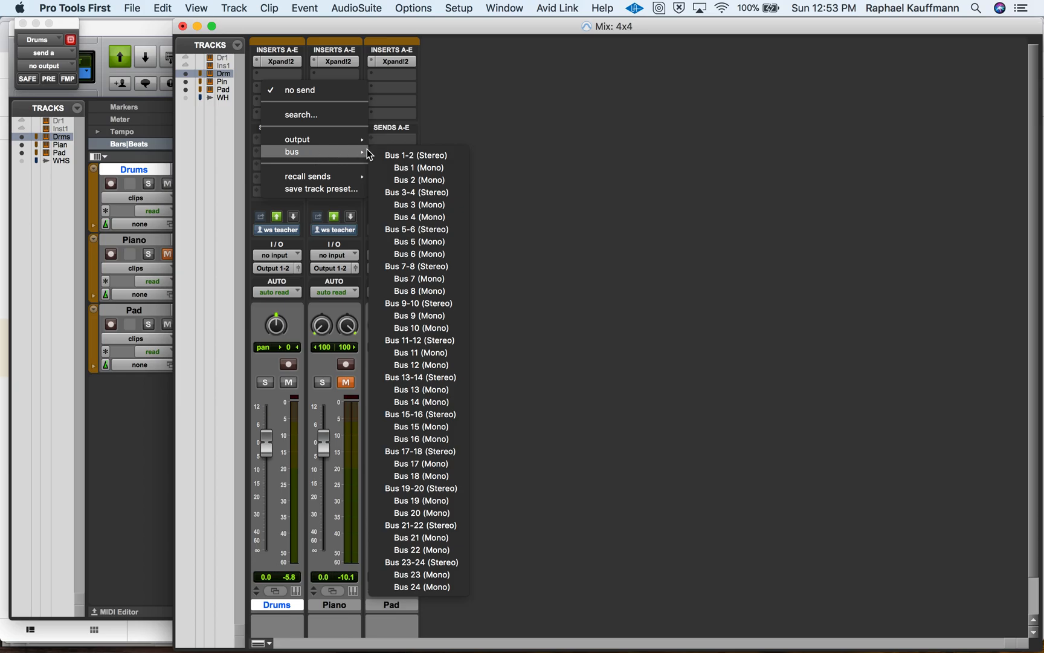
pyautogui.click(415, 167)
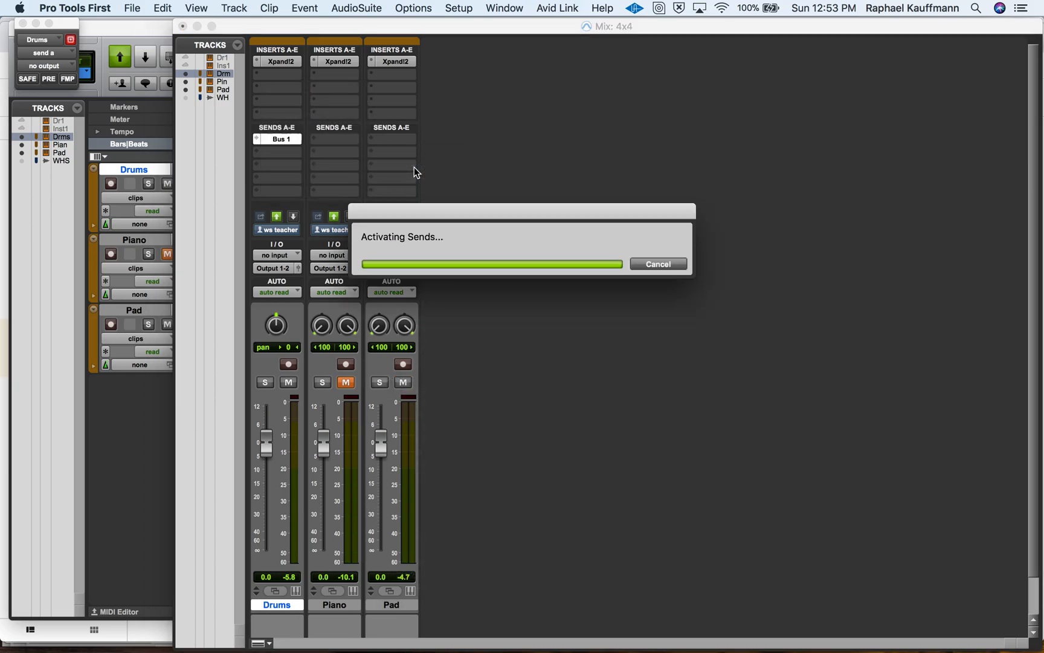
pyautogui.moveTo(37, 272); pyautogui.dragTo(41, 172)
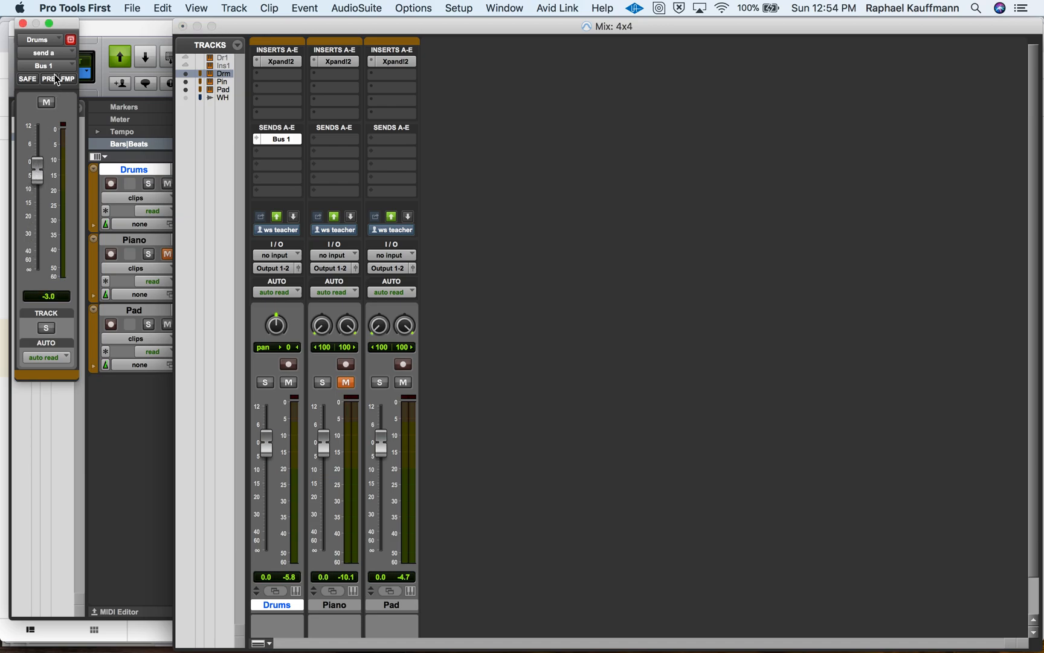
pyautogui.click(50, 79)
# Test the Drums fader at minus infinity and back at 0.0, and mute the Drums track.
pyautogui.moveTo(266, 436); pyautogui.dragTo(262, 597)
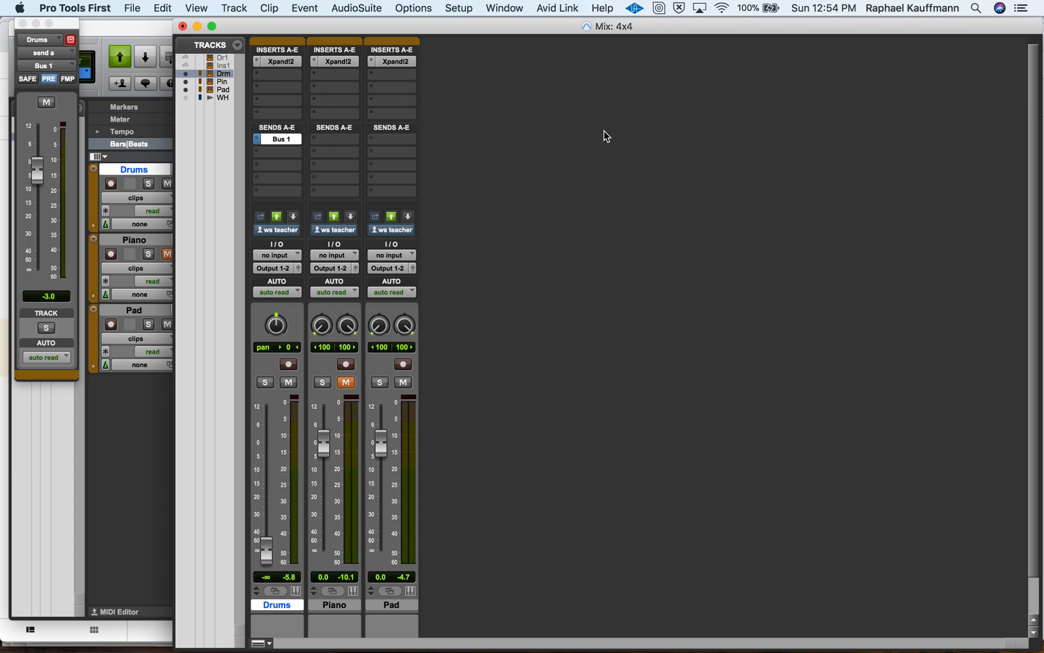
pyautogui.keyDown('alt'); pyautogui.click(268, 551); pyautogui.keyUp('alt')
pyautogui.click(289, 382)
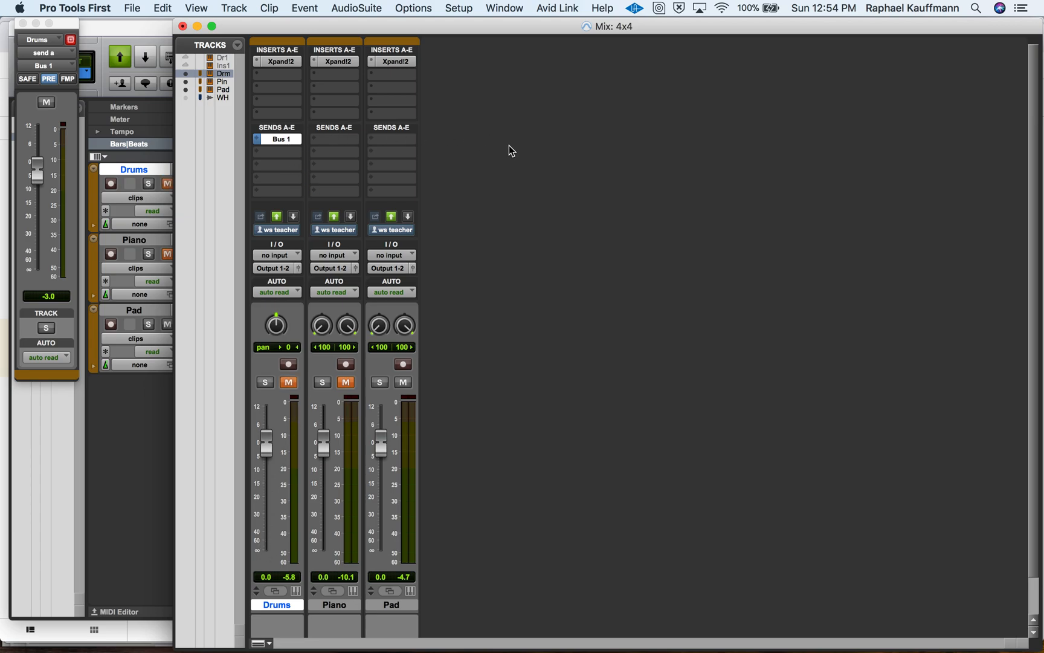
# Switch the Drums send's pre-fader setting off and back on.
pyautogui.click(50, 80)
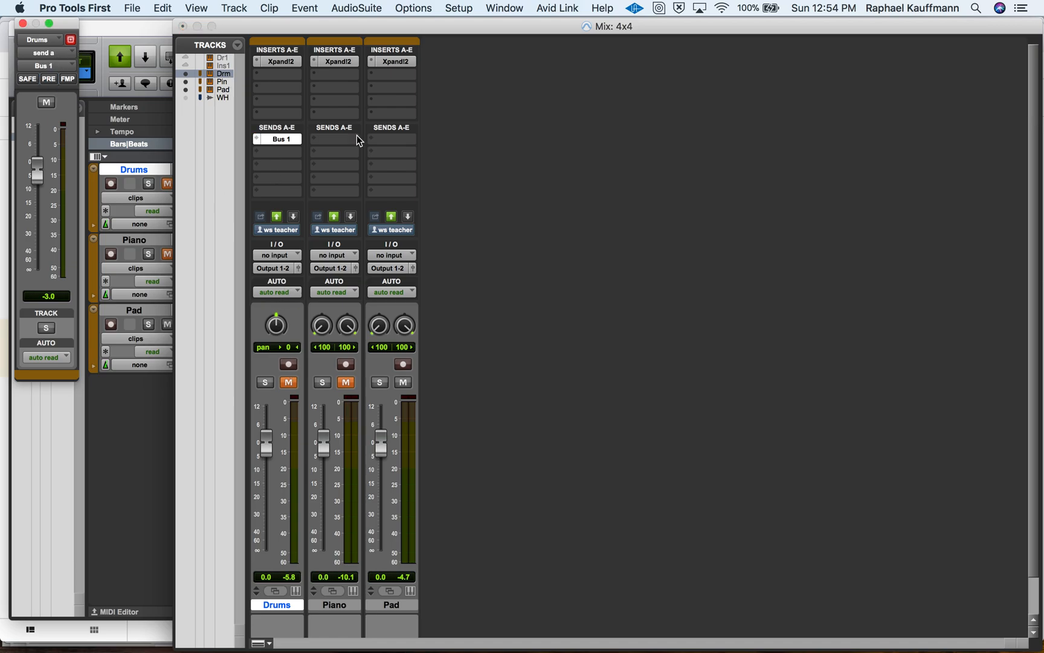
pyautogui.click(49, 80)
# Insert a multichannel Dyn3 Compressor/Limiter (stereo) in the Pad track's second insert slot and move its window clear of the channel strips.
pyautogui.click(394, 605)
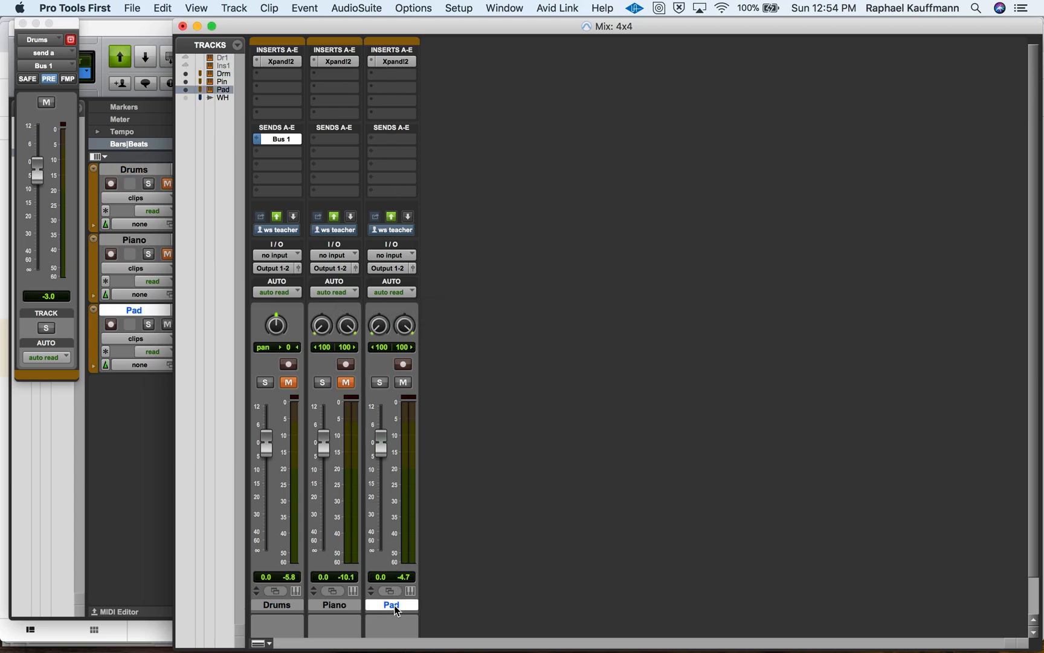
pyautogui.click(396, 74)
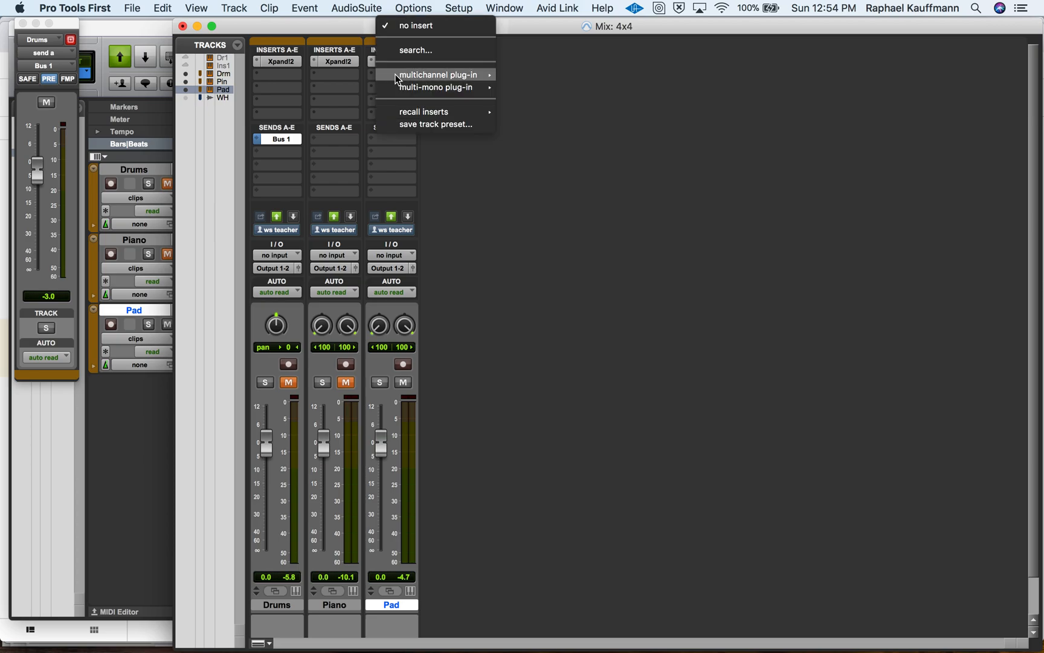
pyautogui.moveTo(439, 74)
pyautogui.moveTo(536, 80)
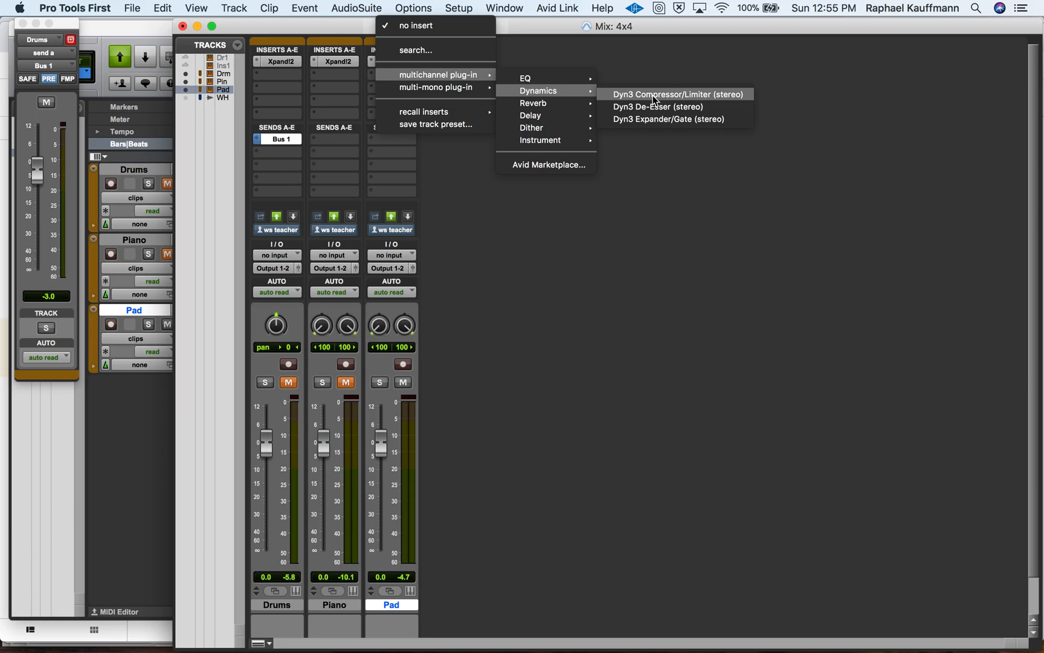
pyautogui.click(654, 96)
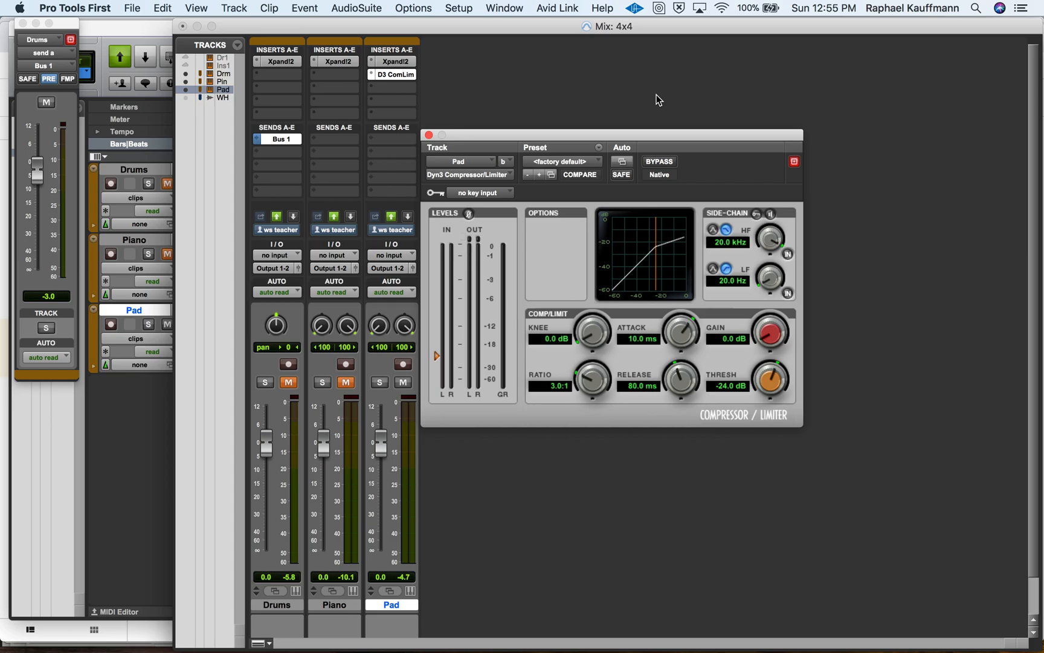
pyautogui.moveTo(635, 134); pyautogui.dragTo(785, 68)
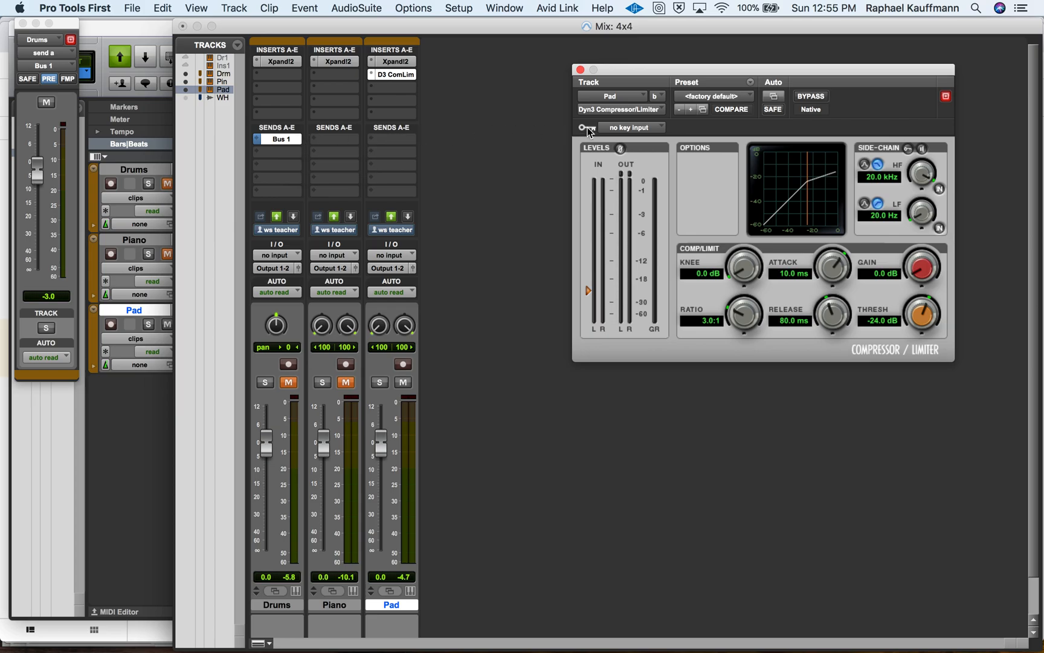
# Set the Pad compressor's key input to Bus 1 (Mono) and enable its external side-chain key.
pyautogui.click(619, 130)
pyautogui.moveTo(621, 130)
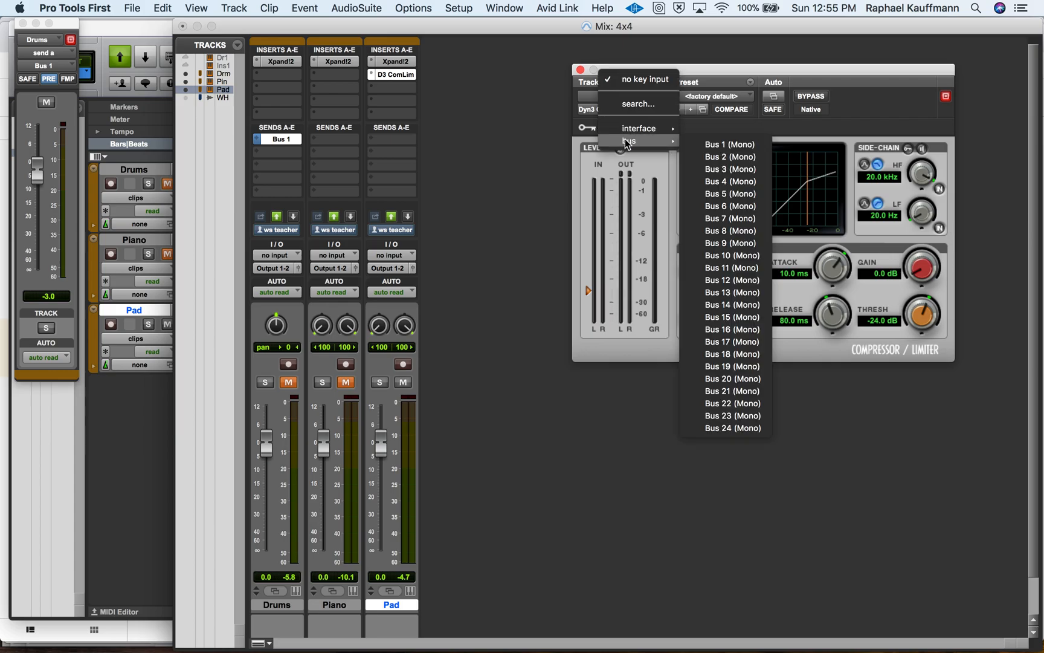
pyautogui.click(713, 146)
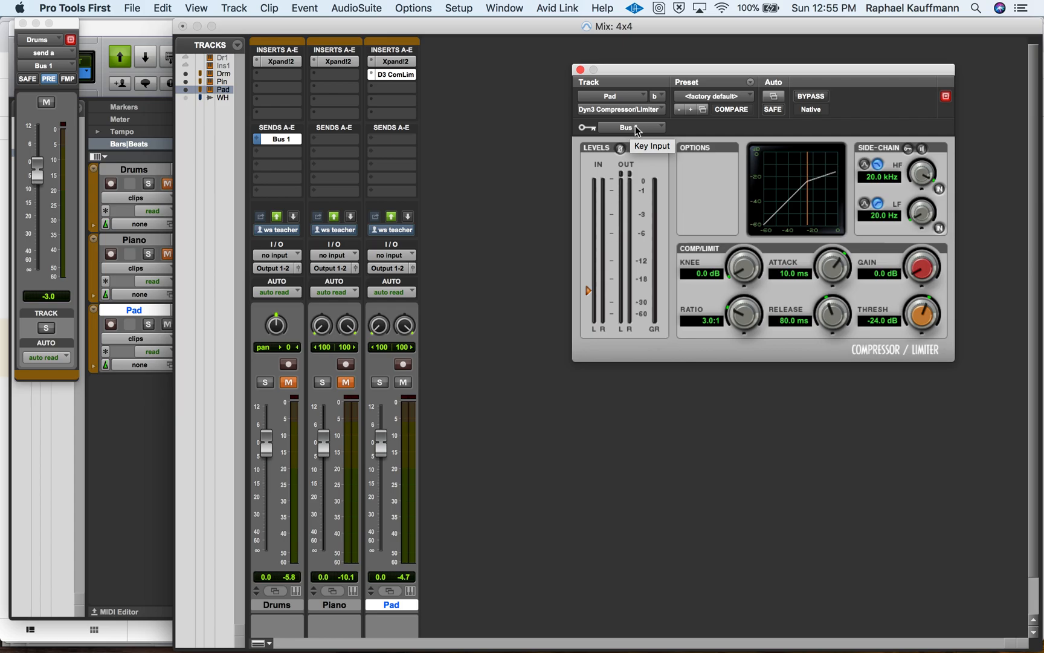
pyautogui.click(908, 149)
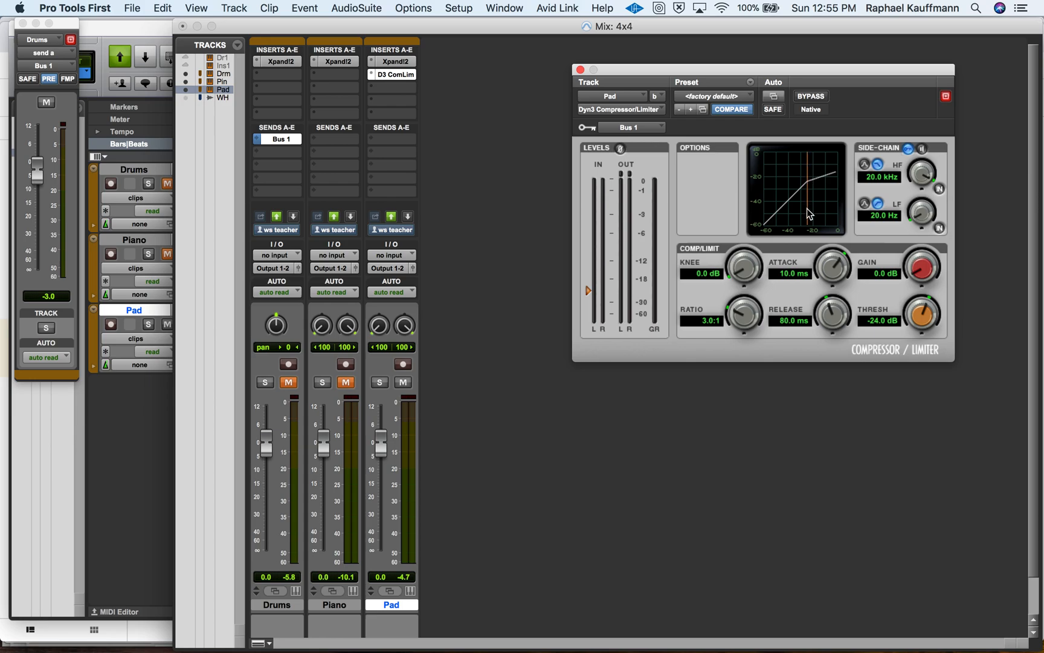
# Set the Pad compressor's threshold to -25.4 dB and its ratio to 4.0:1.
pyautogui.moveTo(912, 321)
pyautogui.mouseDown()
pyautogui.moveTo(912, 311)
pyautogui.moveTo(904, 337)
pyautogui.mouseUp()
pyautogui.moveTo(734, 315); pyautogui.dragTo(733, 328)
pyautogui.moveTo(734, 341)
pyautogui.mouseDown()
pyautogui.moveTo(736, 327)
pyautogui.moveTo(736, 337)
pyautogui.mouseUp()
pyautogui.moveTo(737, 318); pyautogui.dragTo(730, 288)
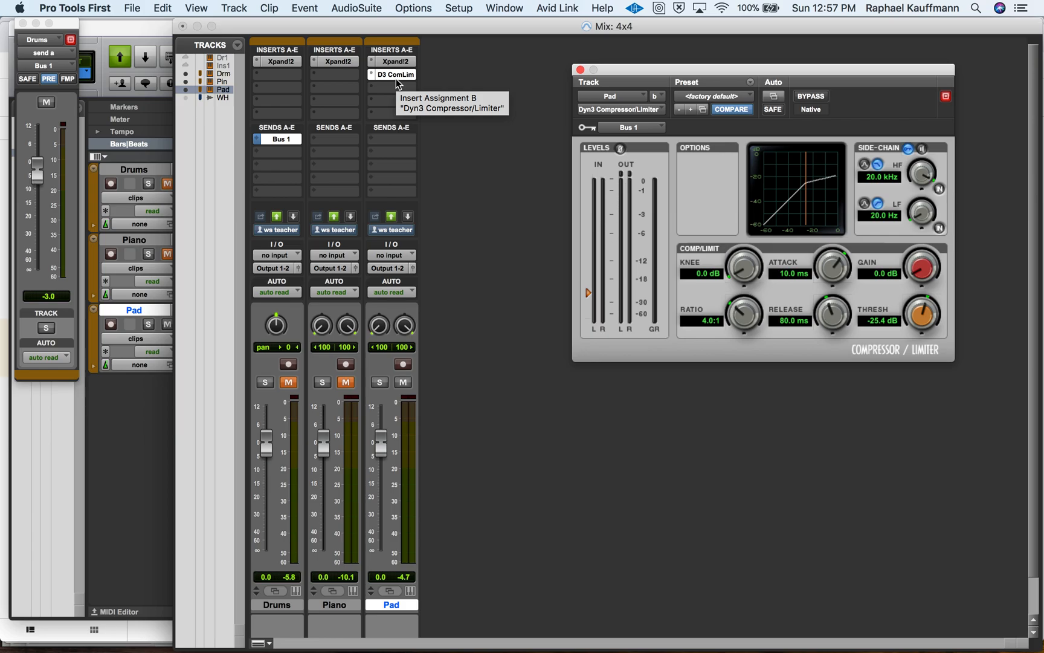
# Compare the Pad compressor bypassed and active, setting its release to 203.9 ms and its threshold to -28.8 dB.
pyautogui.click(816, 99)
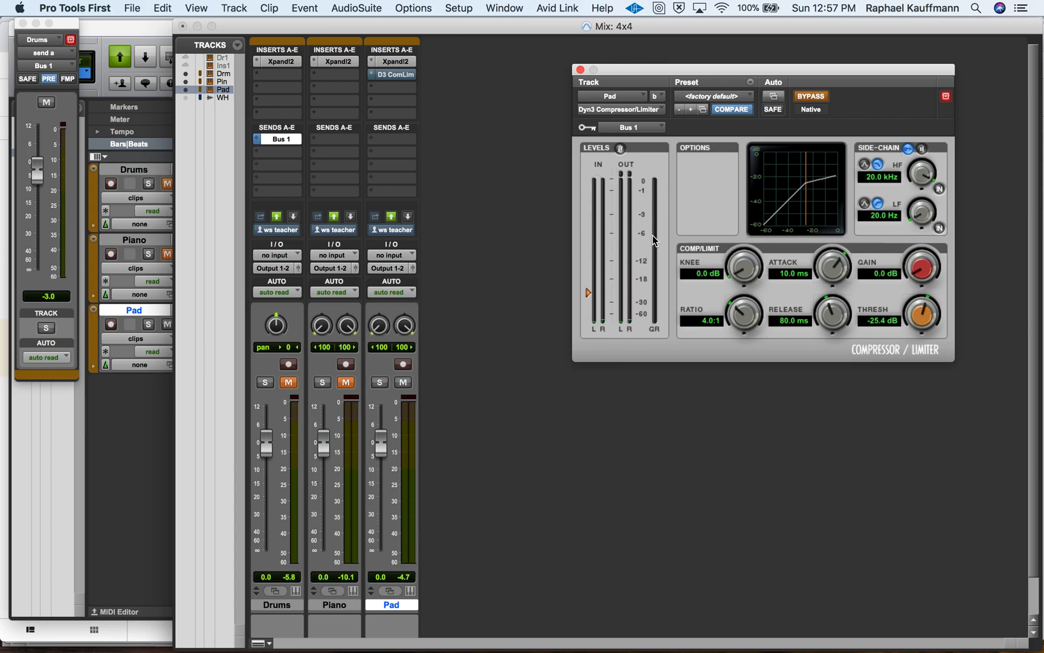
pyautogui.moveTo(836, 316); pyautogui.dragTo(834, 302)
pyautogui.click(811, 98)
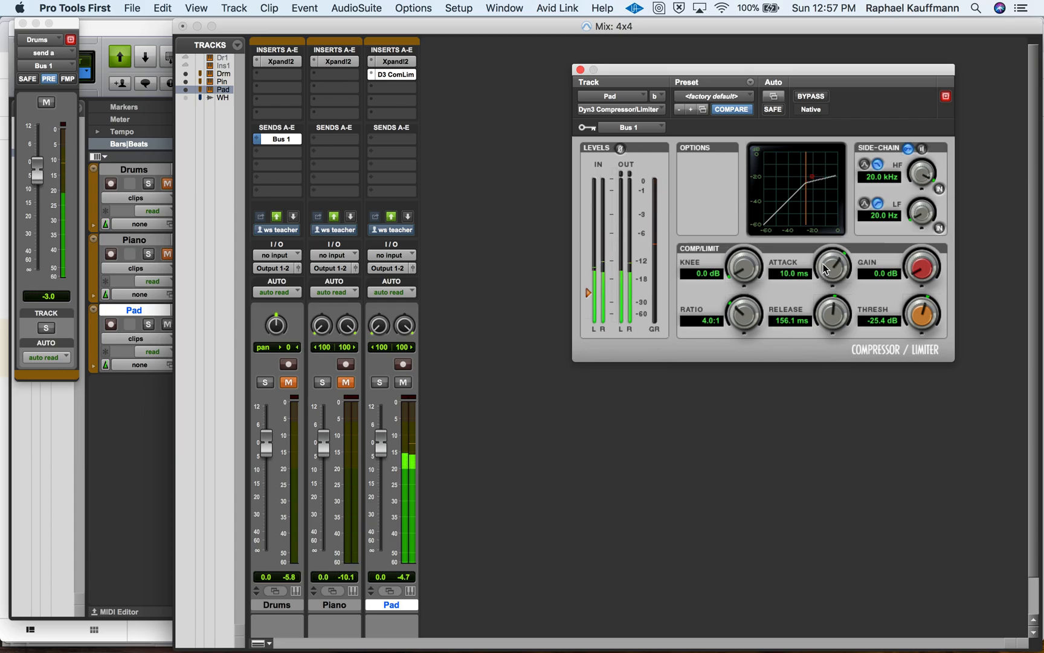
pyautogui.moveTo(826, 310); pyautogui.dragTo(827, 302)
pyautogui.moveTo(920, 316); pyautogui.dragTo(918, 325)
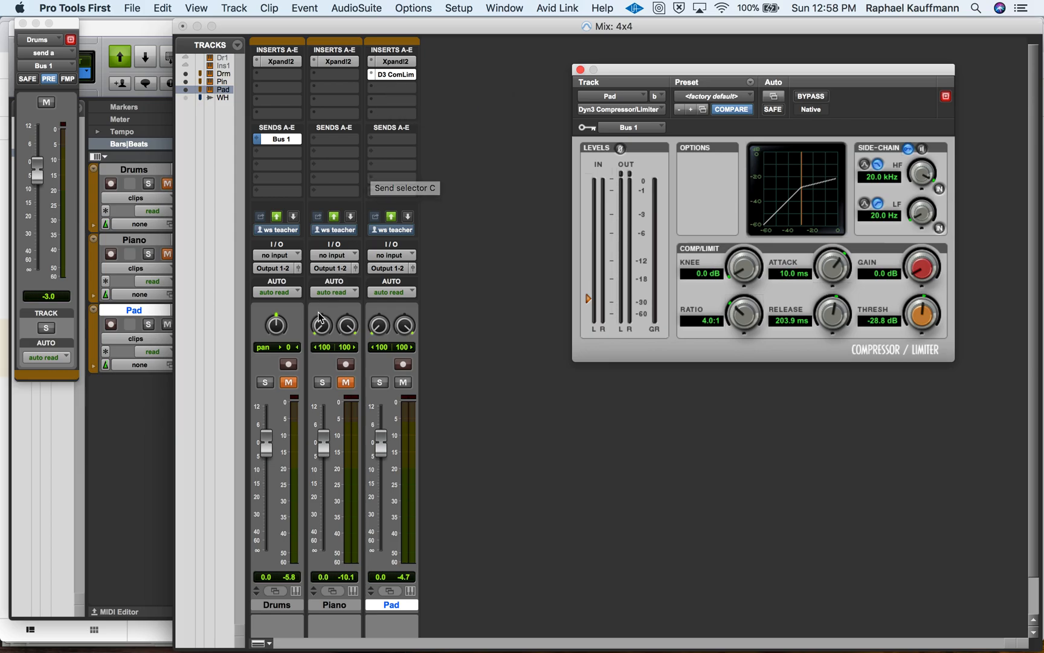
# Unmute the Drums track and adjust the Pad compressor during playback to a 200.6 ms release and 6.8 ms attack.
pyautogui.click(289, 382)
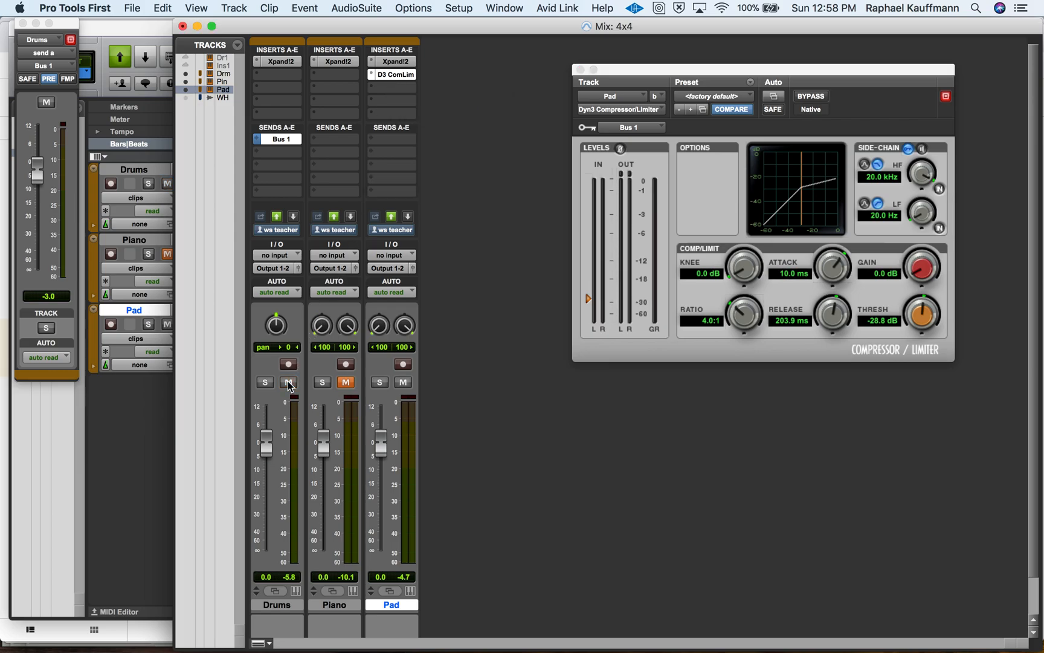
pyautogui.press('space')
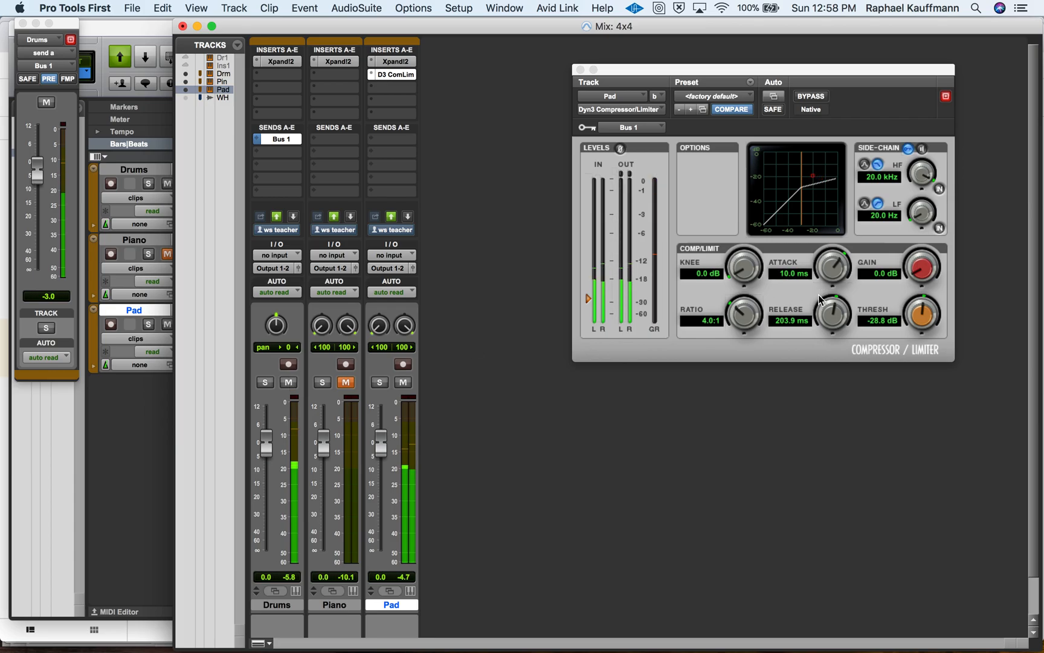
pyautogui.moveTo(835, 309); pyautogui.dragTo(834, 320)
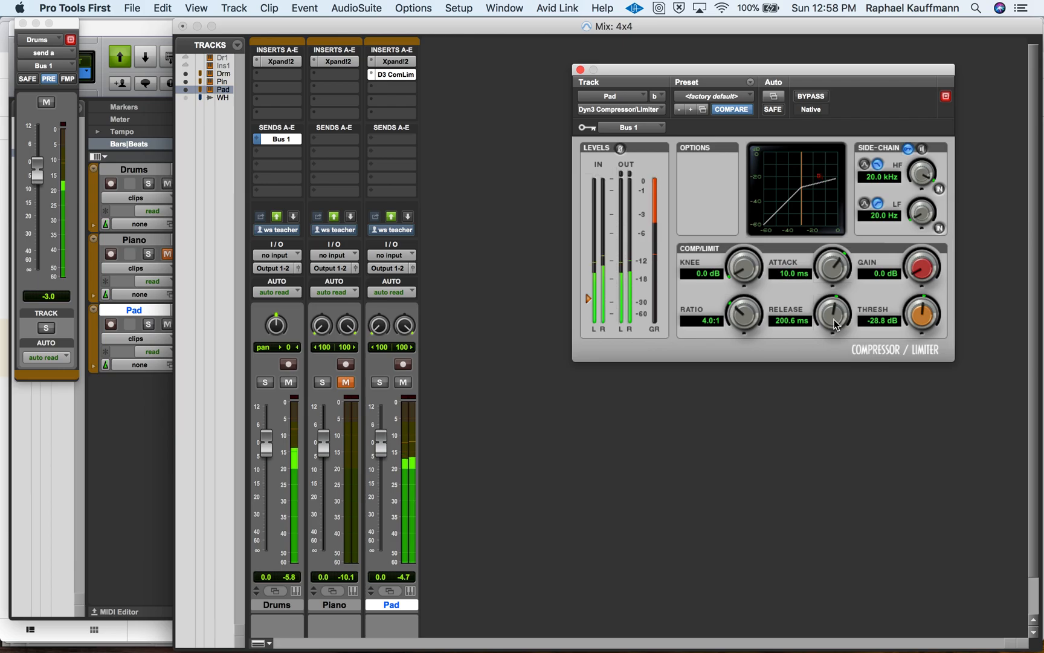
pyautogui.moveTo(833, 270); pyautogui.dragTo(833, 288)
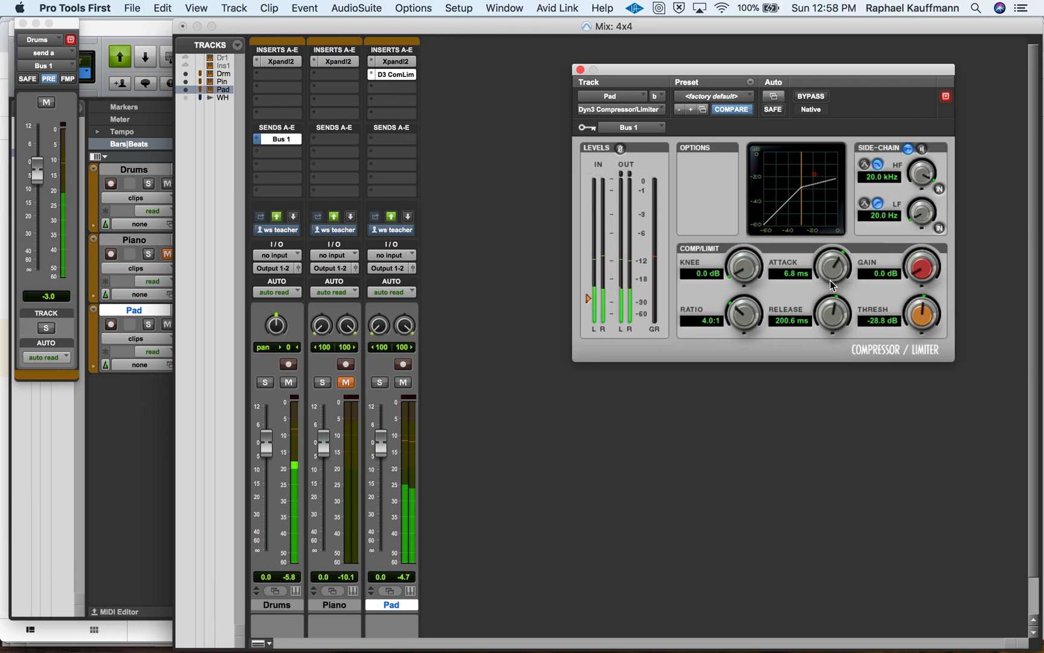
# Return to the Edit window, close the compressor window and set the session tempo to 128 BPM.
pyautogui.click(167, 39)
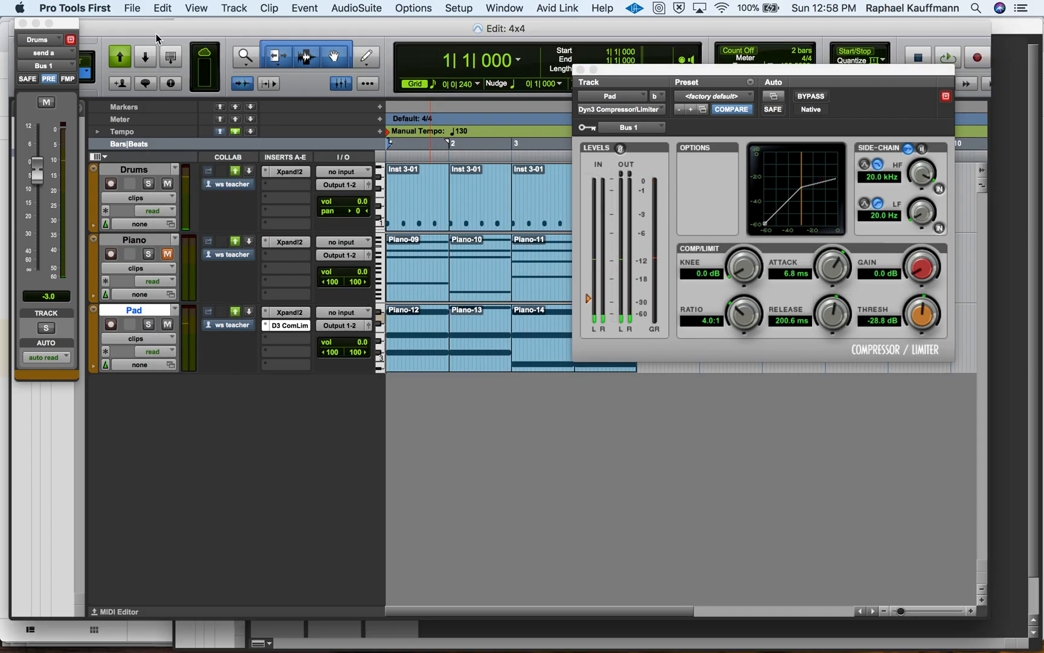
pyautogui.click(580, 70)
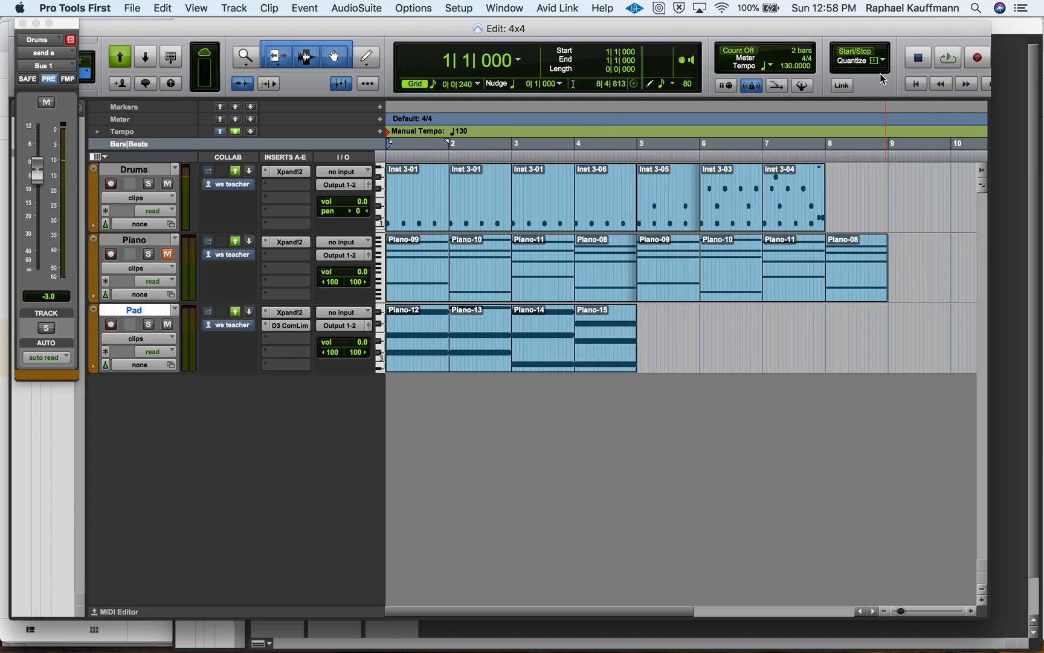
pyautogui.moveTo(788, 72); pyautogui.dragTo(788, 74)
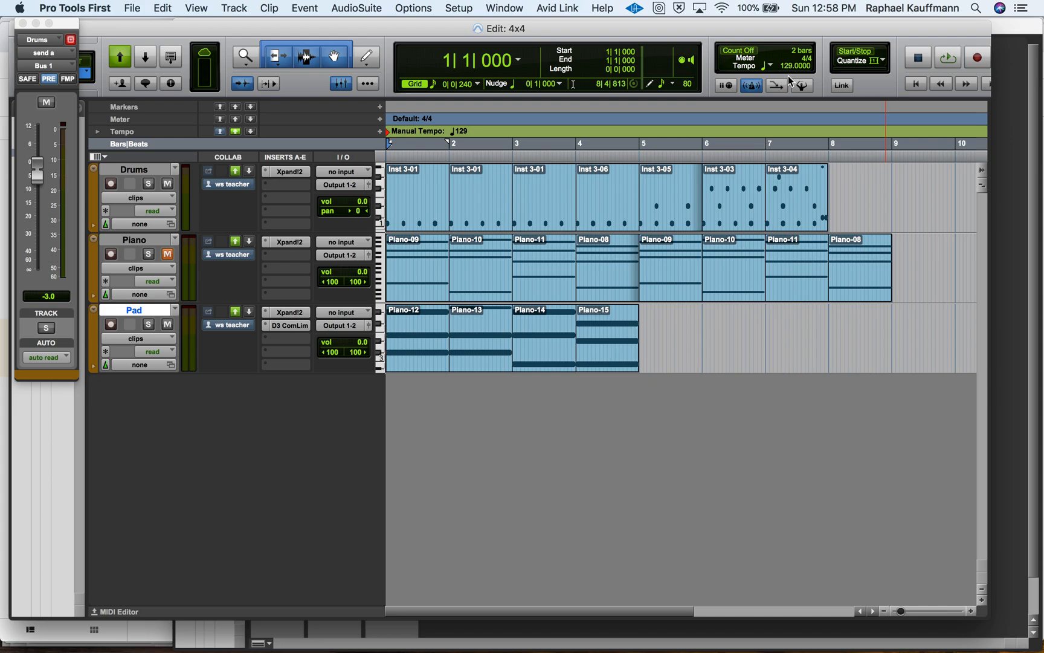
pyautogui.press('Return')
pyautogui.write('8')
pyautogui.press('Return')
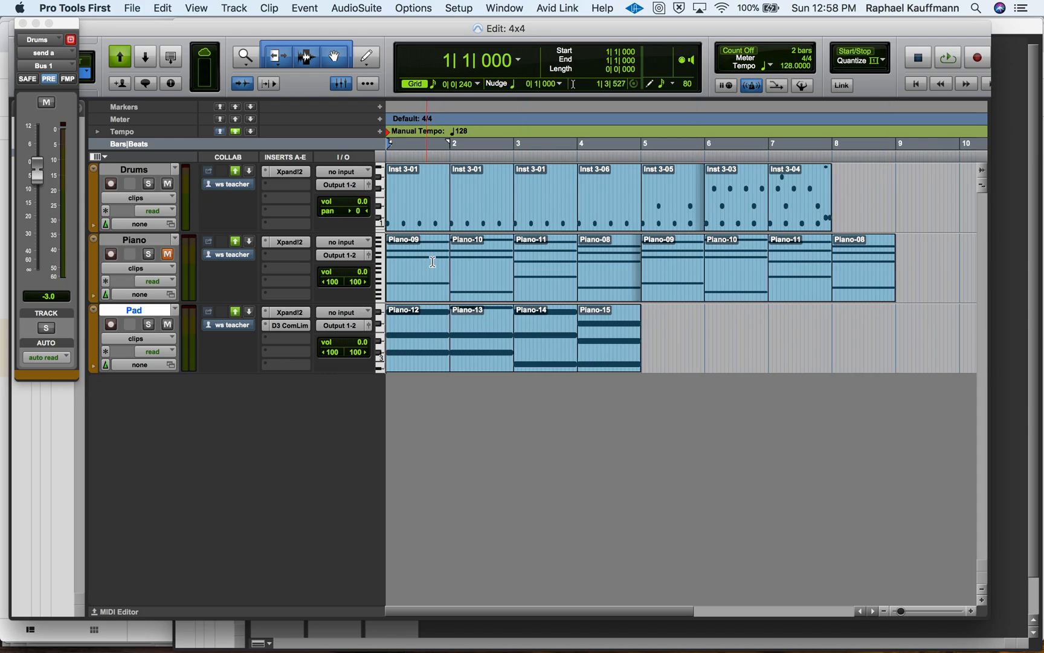
# Play the Drums, Piano and Pad tracks together from the session start and stop playback.
pyautogui.press('space')
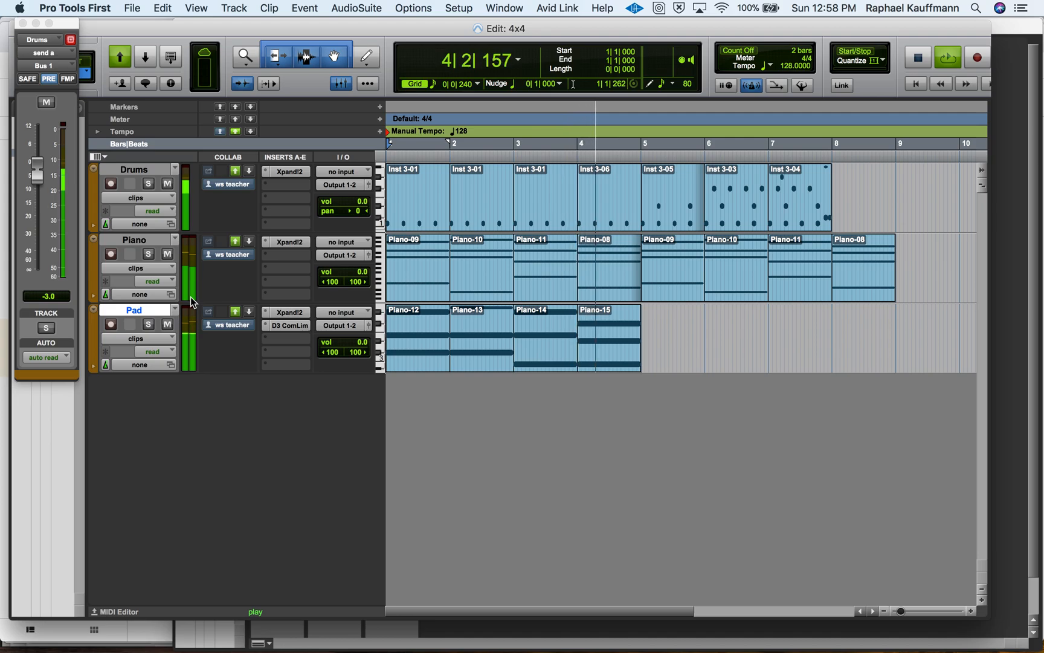
pyautogui.press('space')
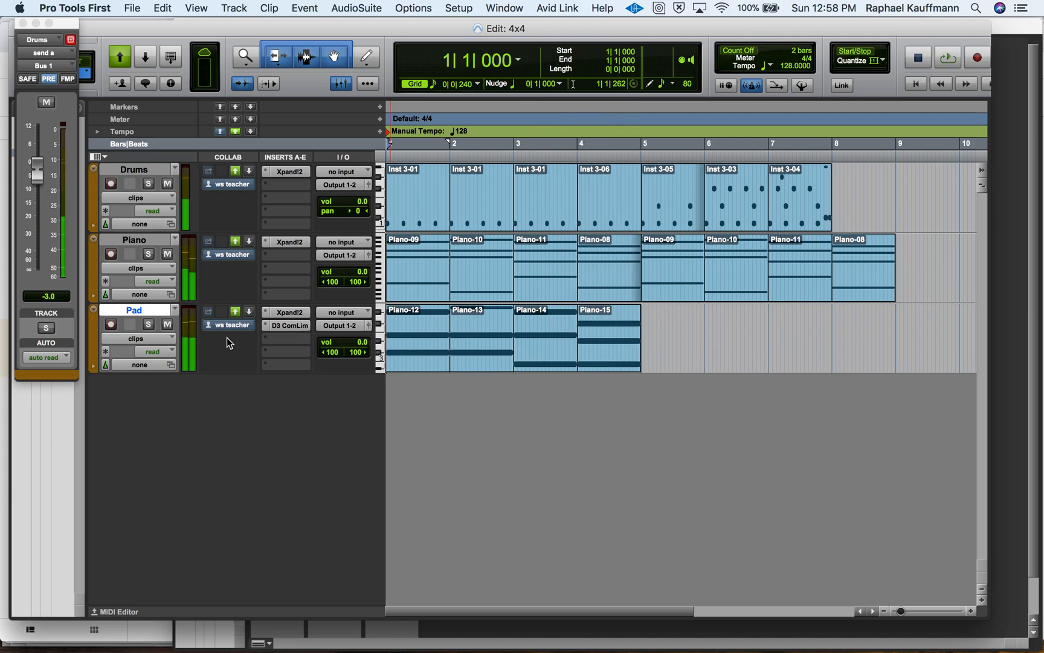
# Switch off Part B in the Pad's Xpand!2 and set the Part A level to -1.4 dB during playback.
pyautogui.click(289, 312)
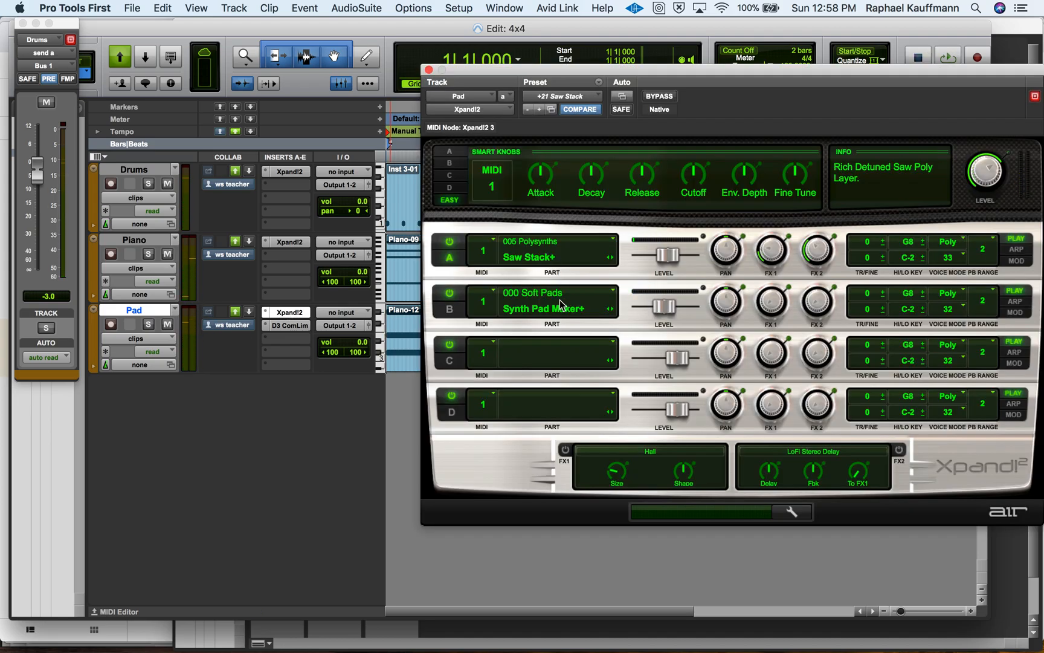
pyautogui.click(449, 293)
pyautogui.press('space')
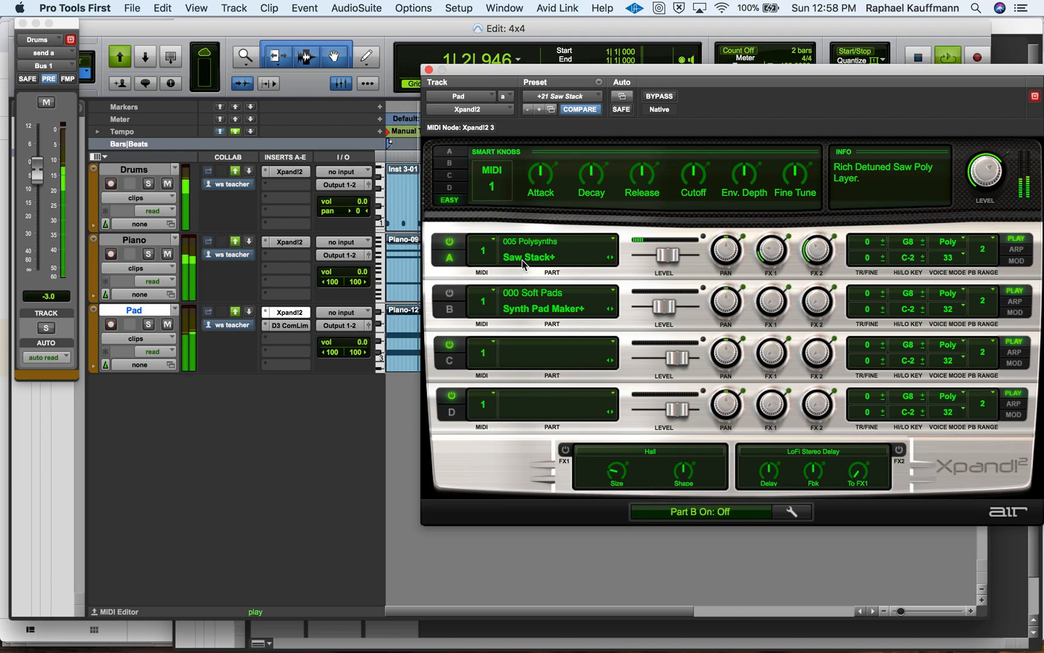
pyautogui.moveTo(664, 250); pyautogui.dragTo(675, 256)
# Mute the Piano track and stop playback.
pyautogui.click(168, 254)
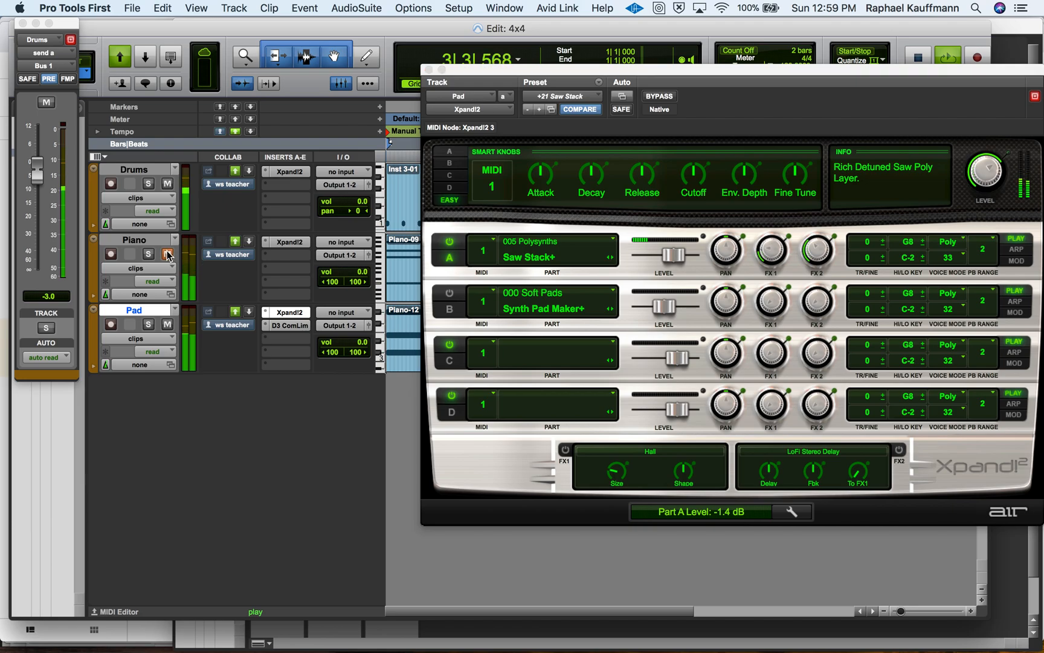
pyautogui.press('space')
pyautogui.click(394, 353)
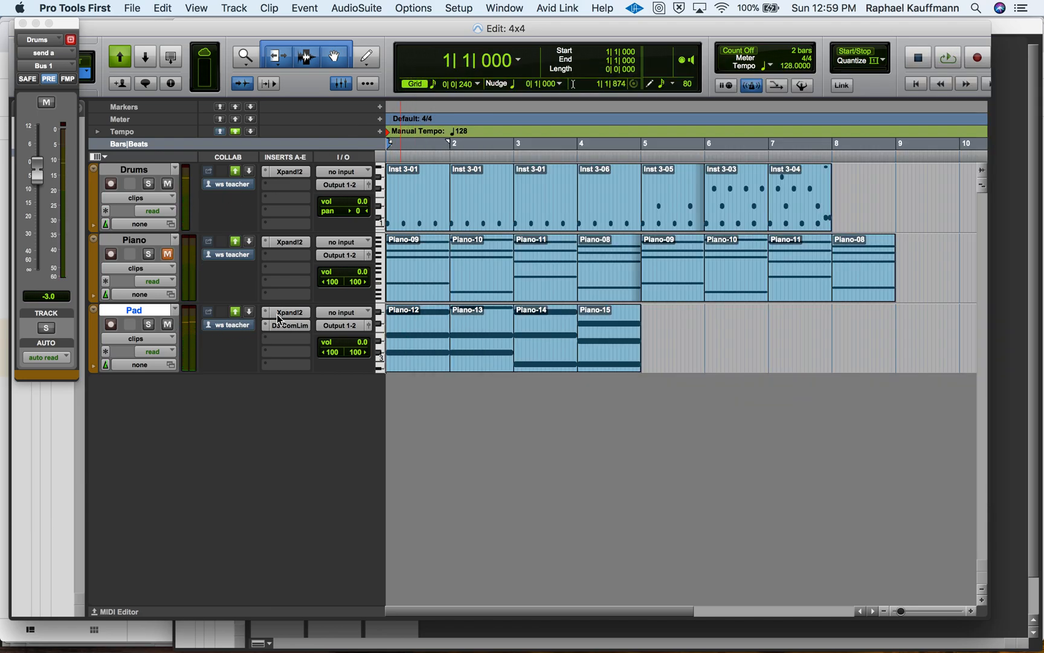
# Switch Part B back on in the Pad's Xpand!2 and close the instrument window.
pyautogui.click(281, 312)
pyautogui.click(449, 294)
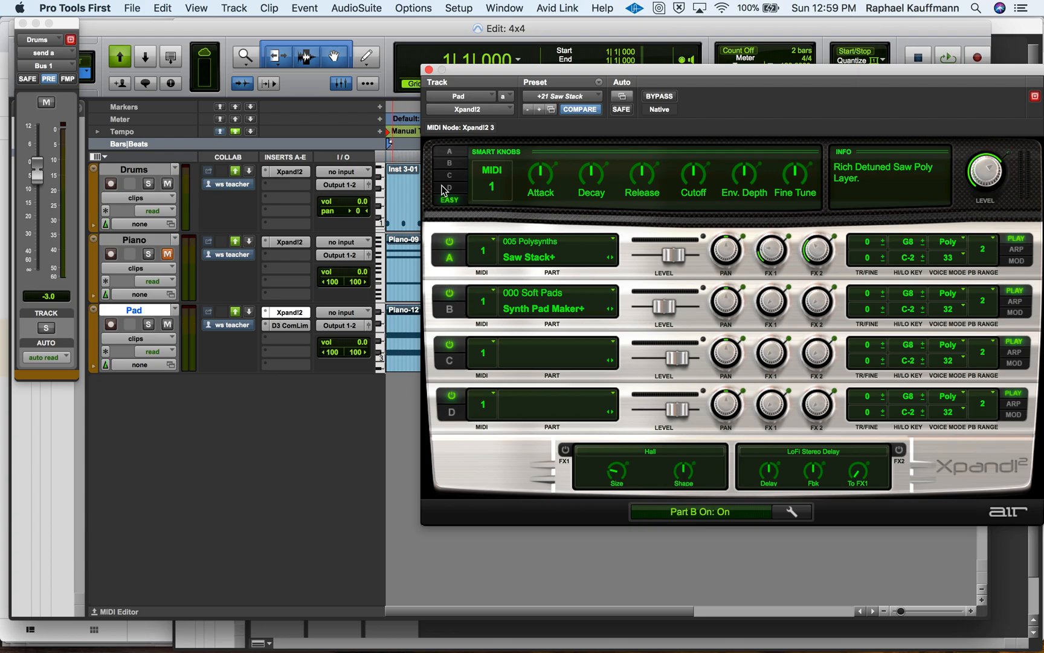
pyautogui.click(429, 70)
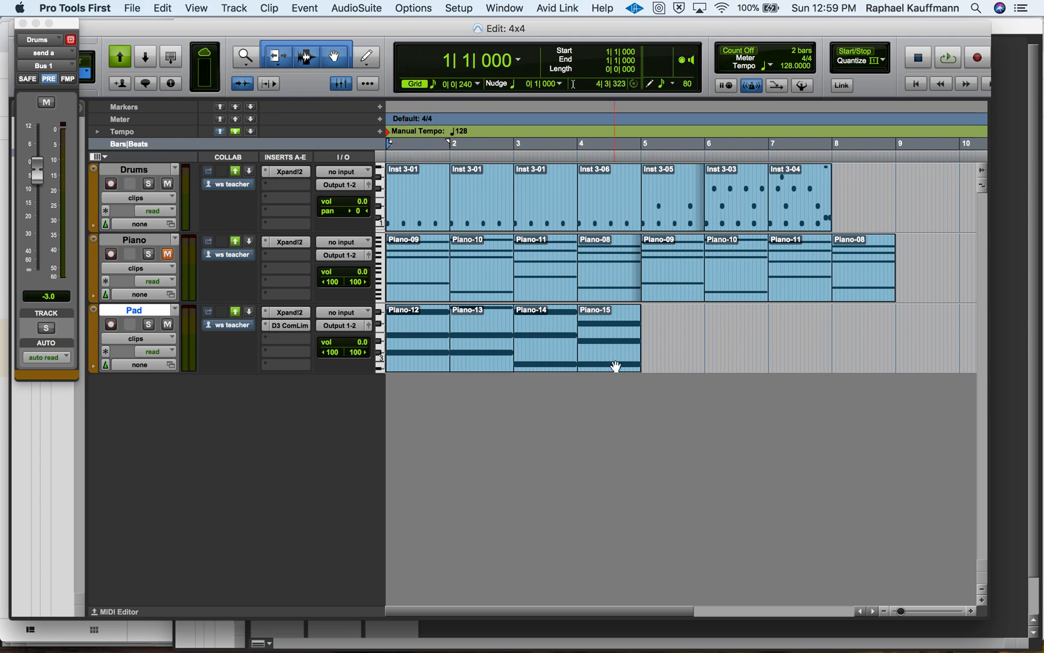
# Switch to QuickTime Player, close the screen recording and enter a save name beginning with "Side".
pyautogui.press('super+Tab')
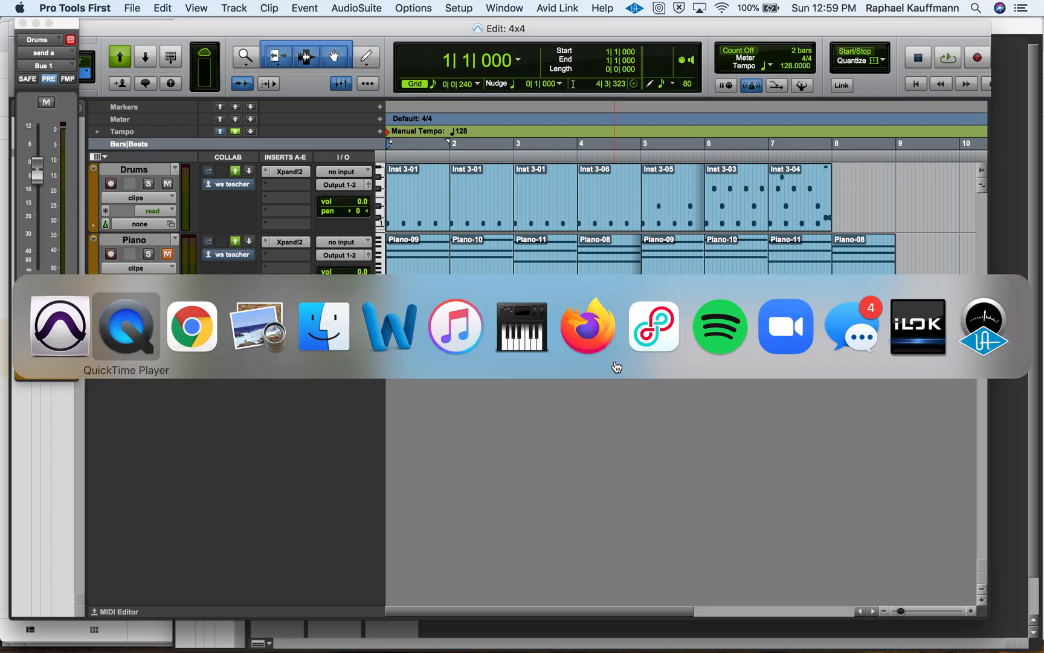
pyautogui.press('super+w')
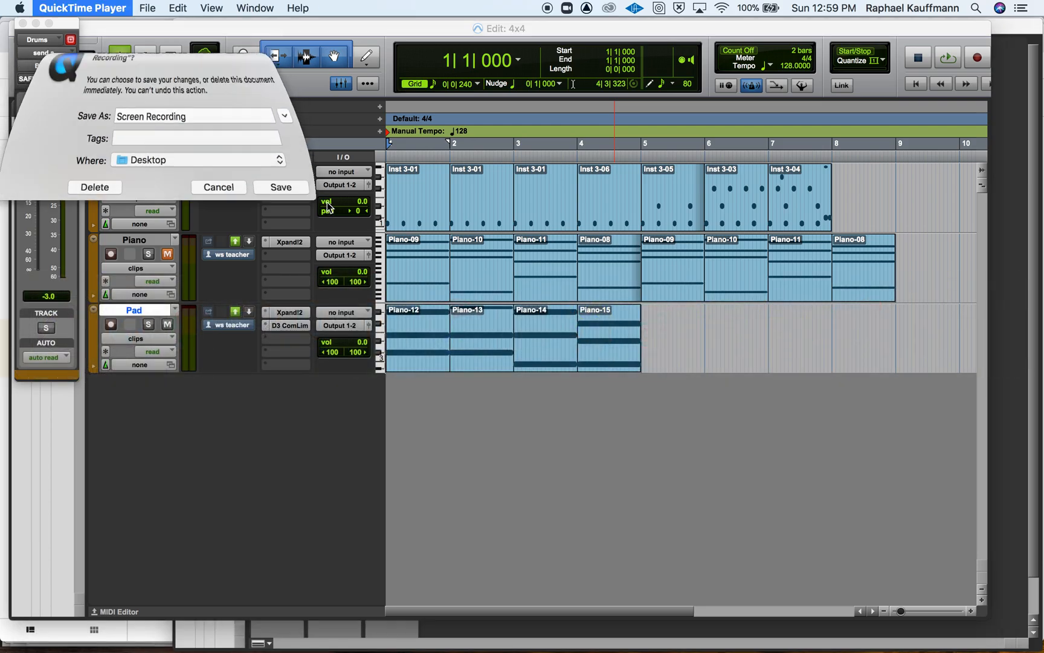
pyautogui.write('Side')
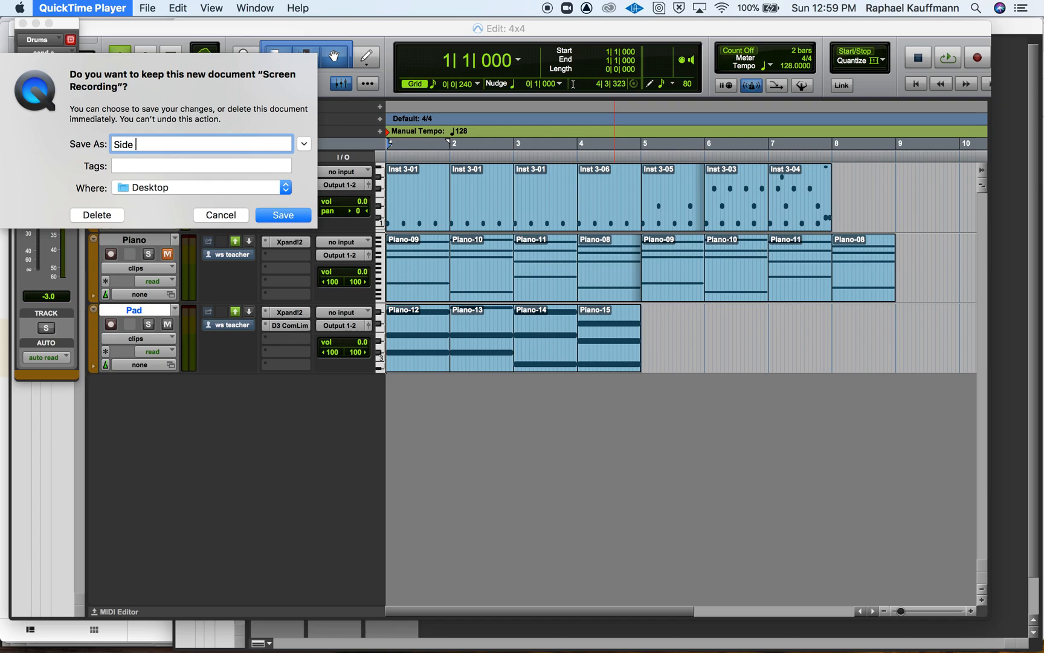